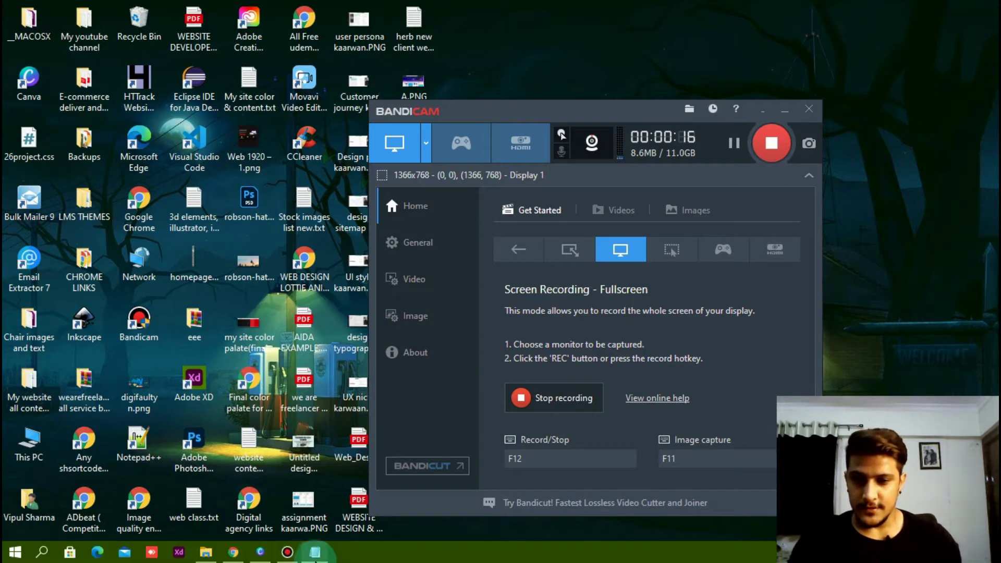
- Bring the embed notes file forward and highlight its 'Advantages of this trick' heading
{"action": "left_click", "coordinate": [314, 552]}
{"action": "left_click_drag", "start_coordinate": [167, 164], "coordinate": [320, 179]}
{"action": "left_click", "coordinate": [168, 192]}
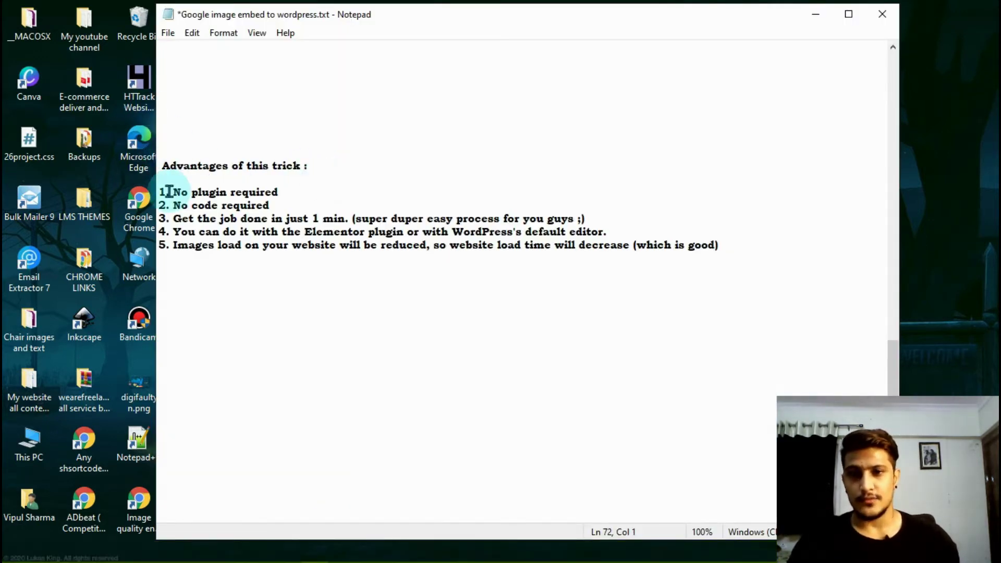
{"action": "left_click", "coordinate": [174, 176]}
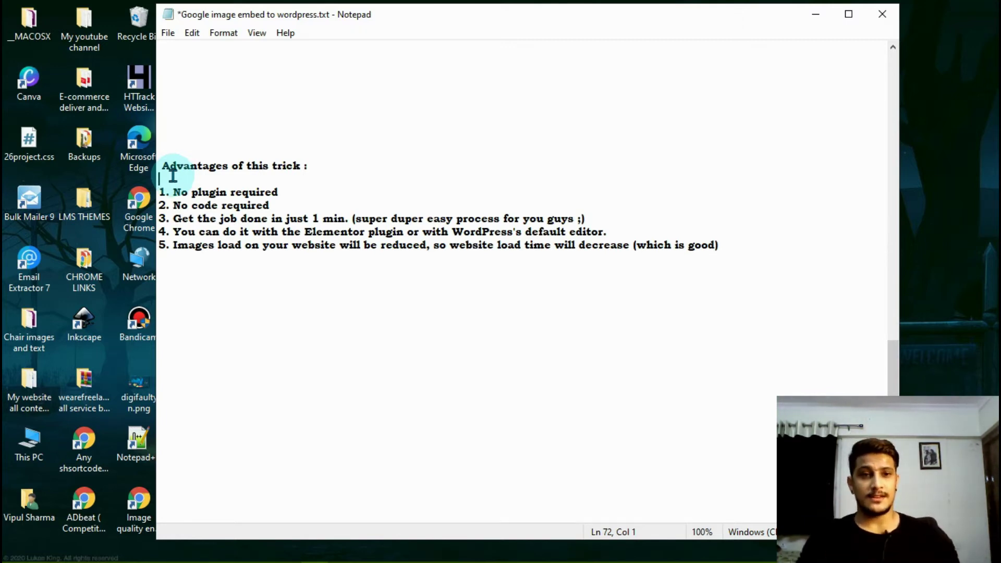
{"action": "mouse_move", "coordinate": [248, 559]}
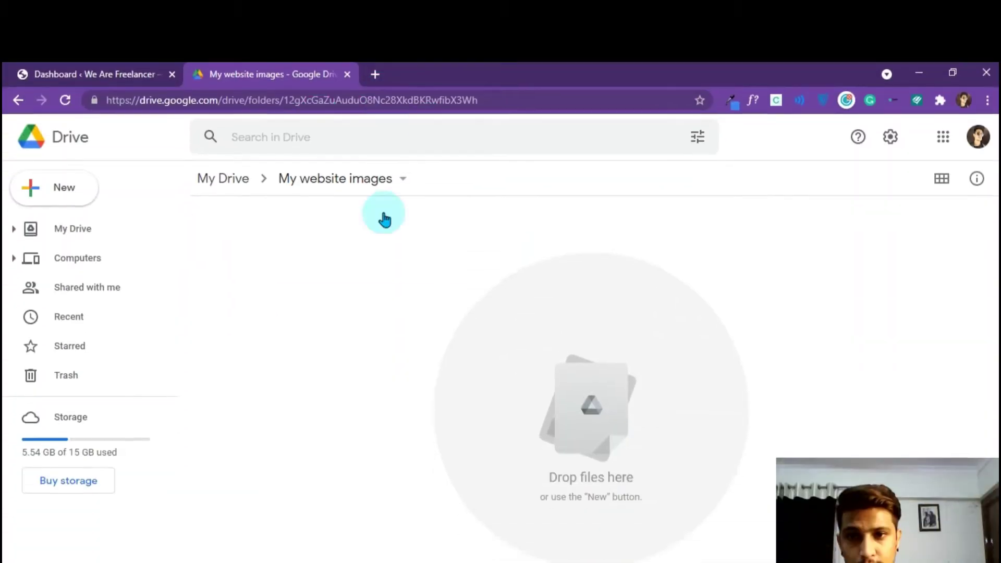
- Upload Unhappy cx-2.png and value proposition.png from the computer's images folder into My website images
{"action": "left_click", "coordinate": [337, 299]}
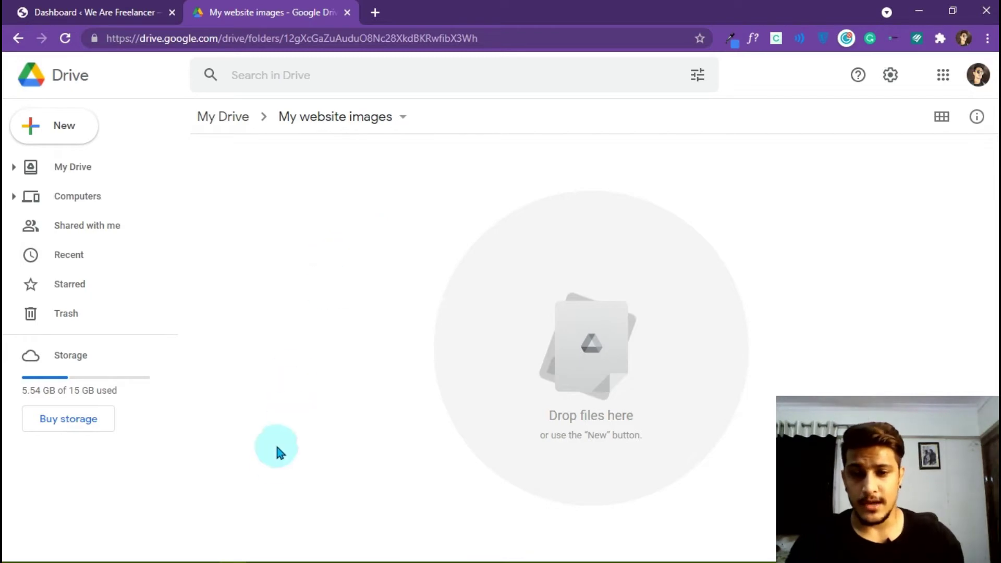
{"action": "mouse_move", "coordinate": [204, 559]}
{"action": "left_click", "coordinate": [204, 553]}
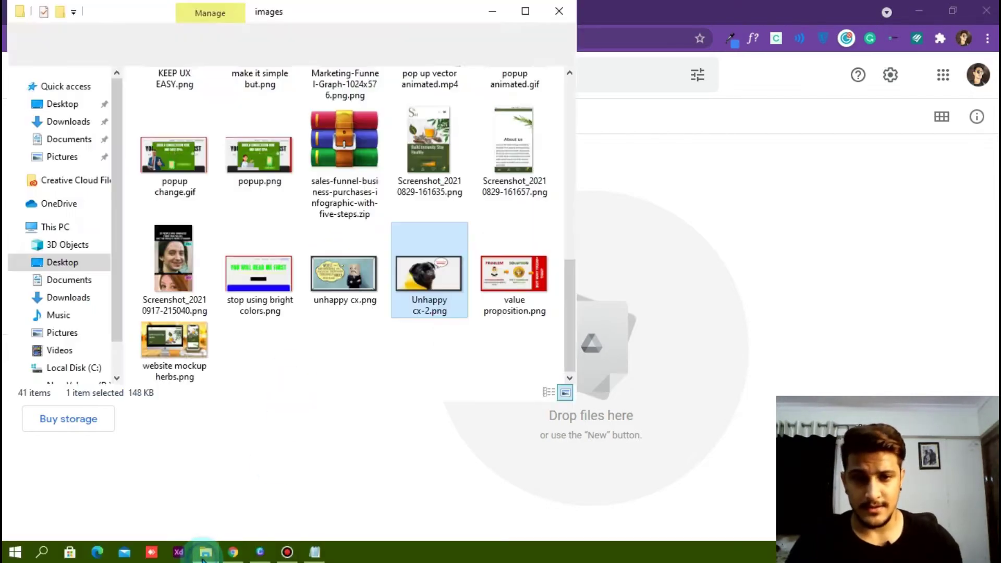
{"action": "left_click", "coordinate": [438, 304]}
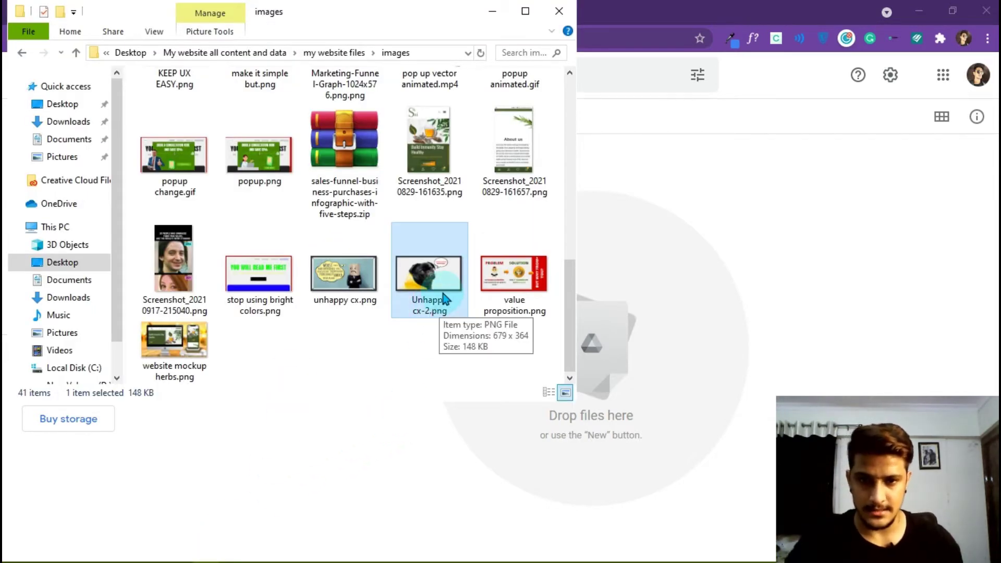
{"action": "left_click", "coordinate": [490, 301], "text": "ctrl"}
{"action": "left_click_drag", "start_coordinate": [490, 300], "coordinate": [684, 262]}
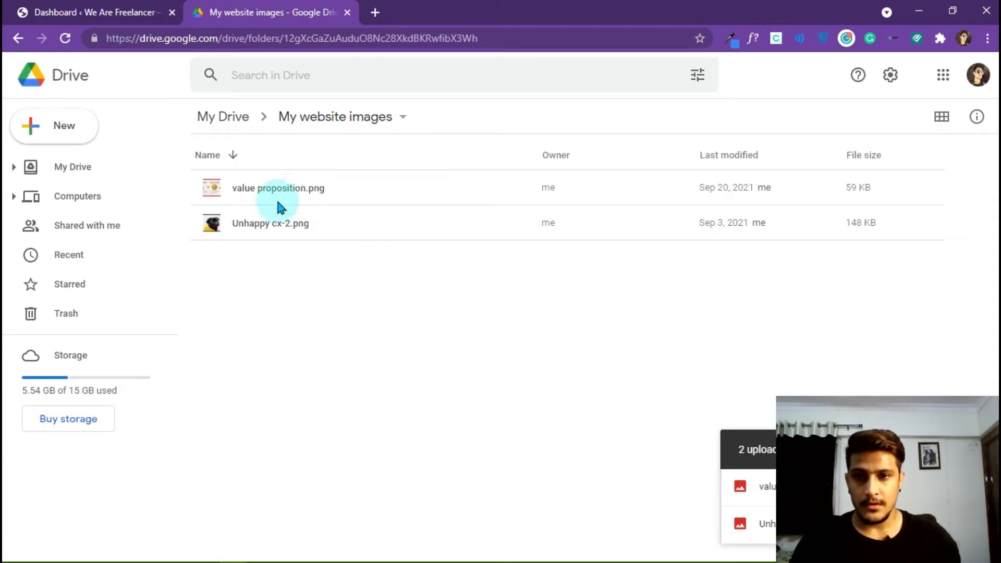
- Set Unhappy cx-2.png's link access to 'Anyone with the link' as viewer and copy the link
{"action": "left_click", "coordinate": [275, 225]}
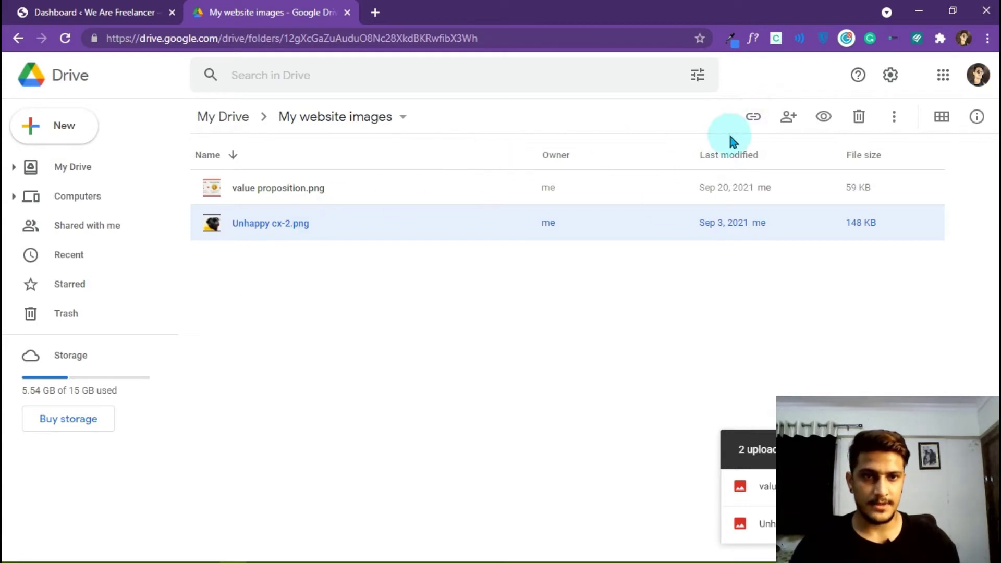
{"action": "left_click", "coordinate": [754, 131]}
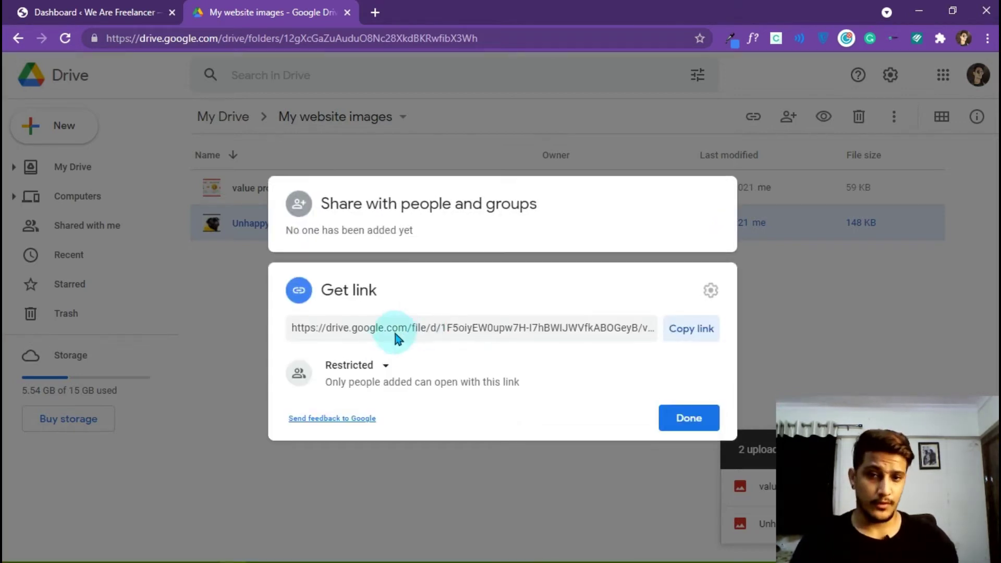
{"action": "left_click", "coordinate": [385, 367]}
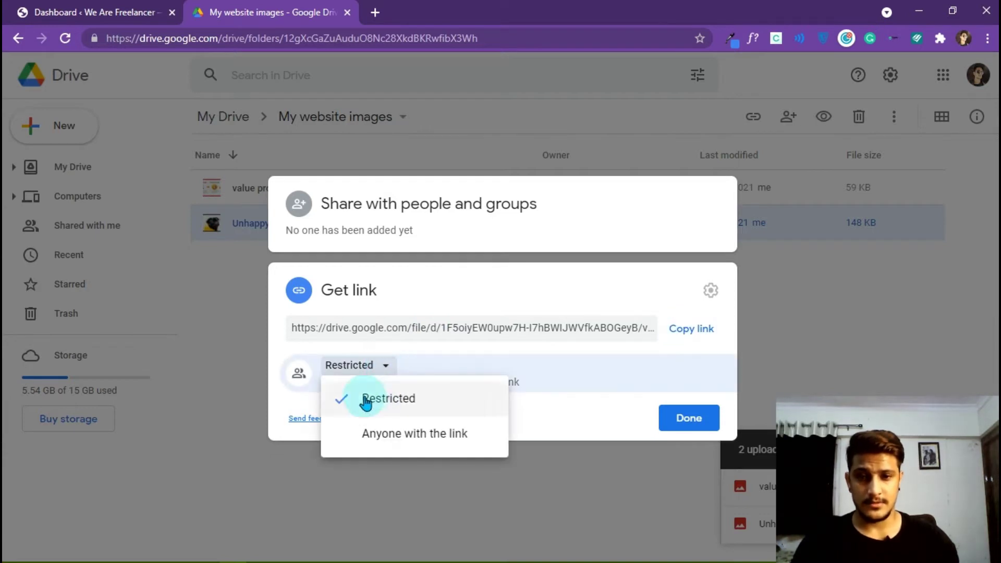
{"action": "left_click", "coordinate": [404, 443]}
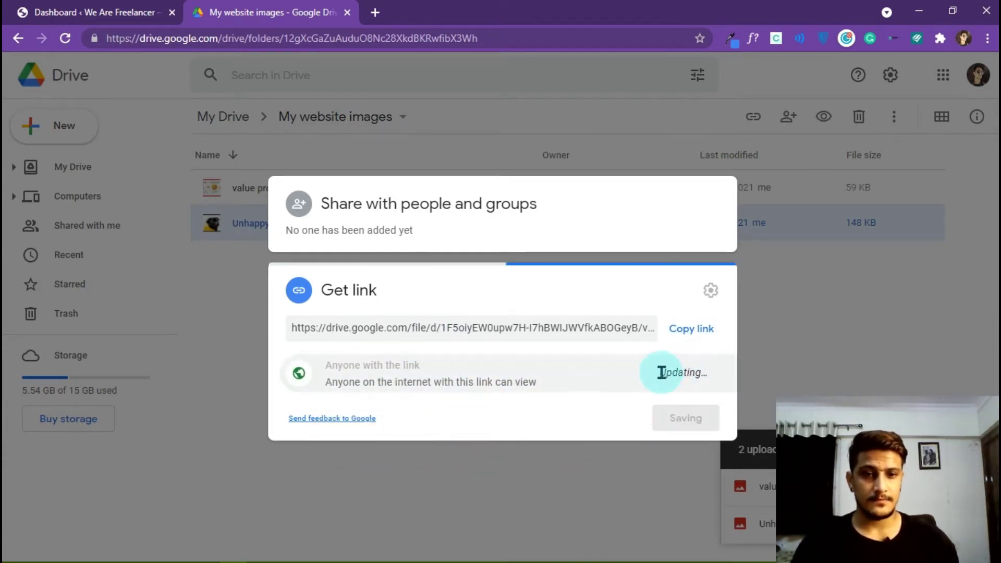
{"action": "left_click", "coordinate": [686, 306]}
{"action": "left_click", "coordinate": [688, 439]}
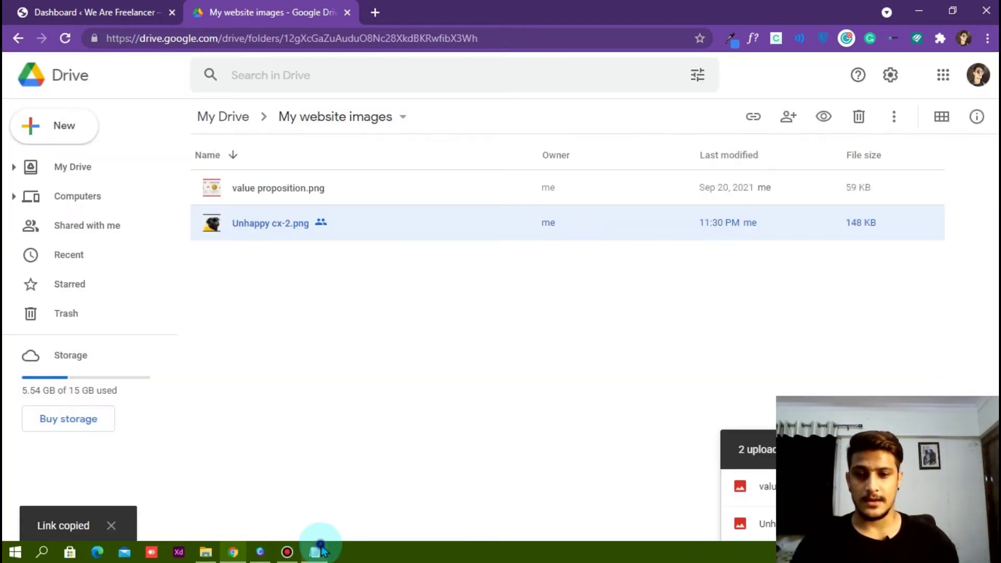
{"action": "left_click", "coordinate": [316, 551]}
- Paste the Drive share link under 'Google drive shared link' and point out its file ID
{"action": "scroll", "coordinate": [300, 269], "scroll_direction": "up", "scroll_amount": 9}
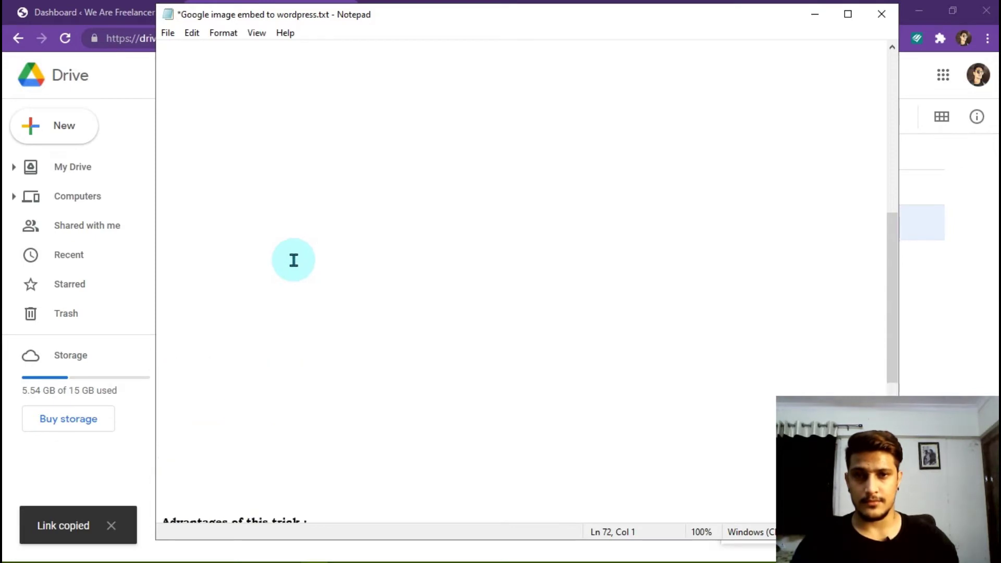
{"action": "scroll", "coordinate": [293, 260], "scroll_direction": "up", "scroll_amount": 10}
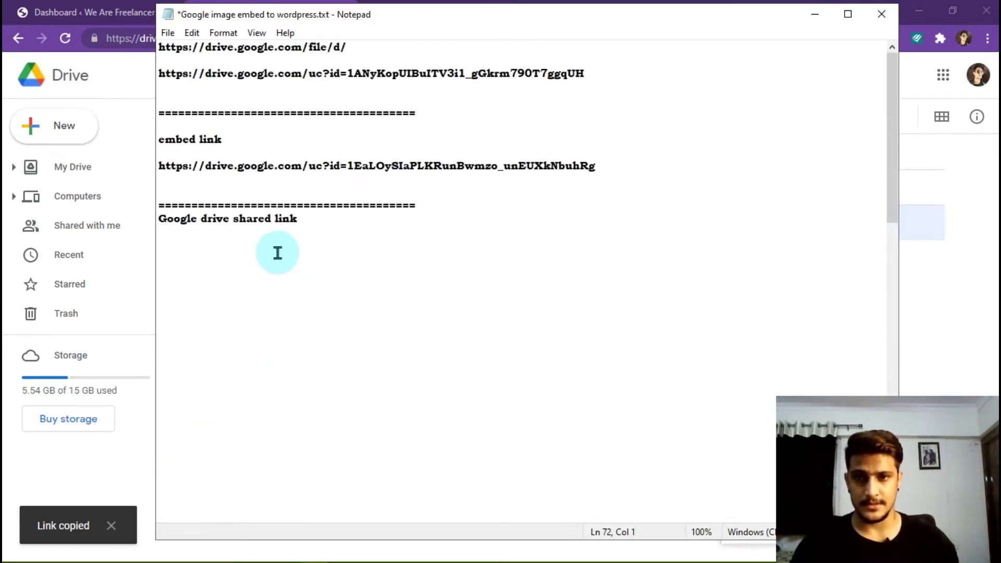
{"action": "left_click", "coordinate": [298, 246]}
{"action": "key", "text": "ctrl+v"}
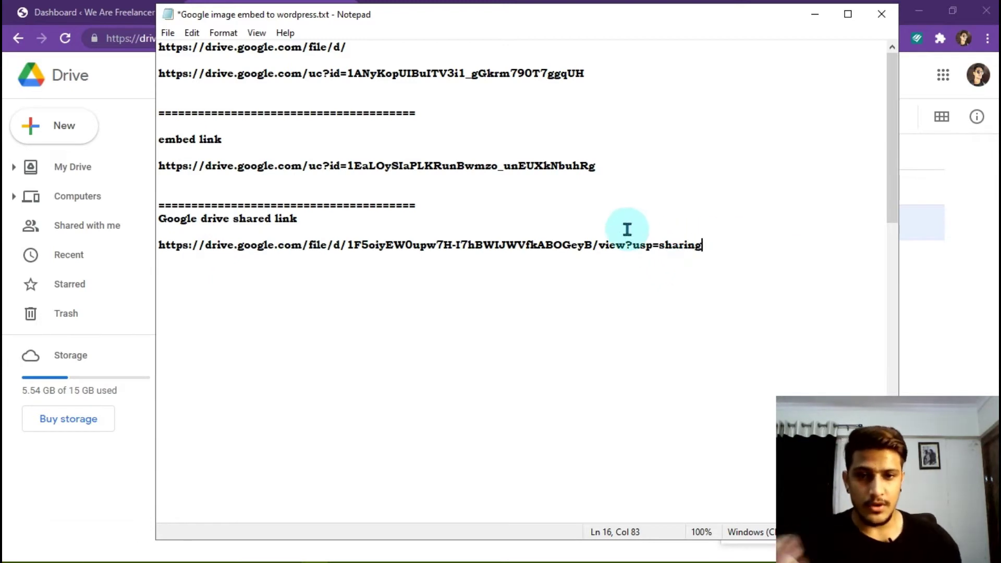
{"action": "left_click_drag", "start_coordinate": [347, 244], "coordinate": [402, 245]}
{"action": "left_click", "coordinate": [342, 245]}
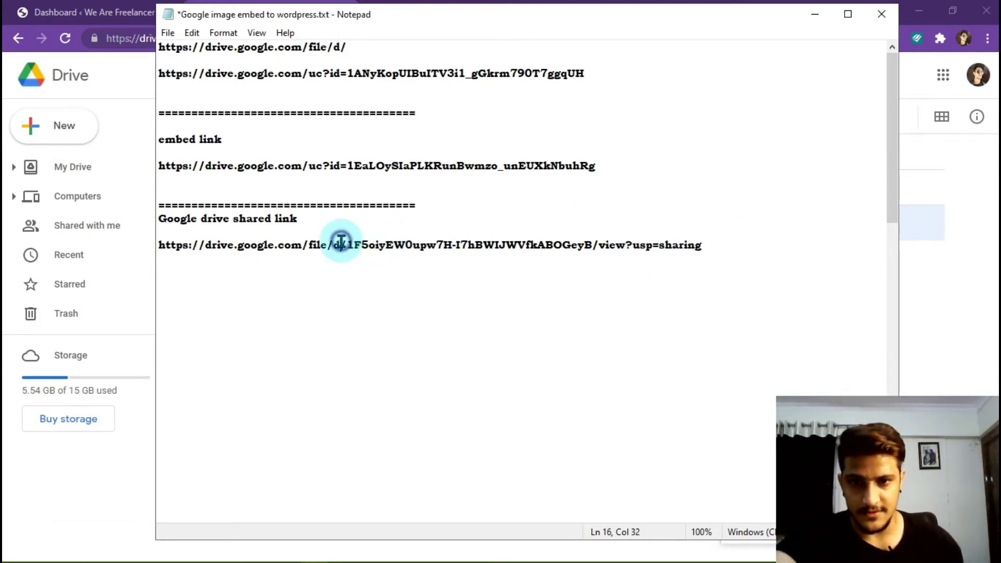
{"action": "left_click_drag", "start_coordinate": [347, 245], "coordinate": [594, 249]}
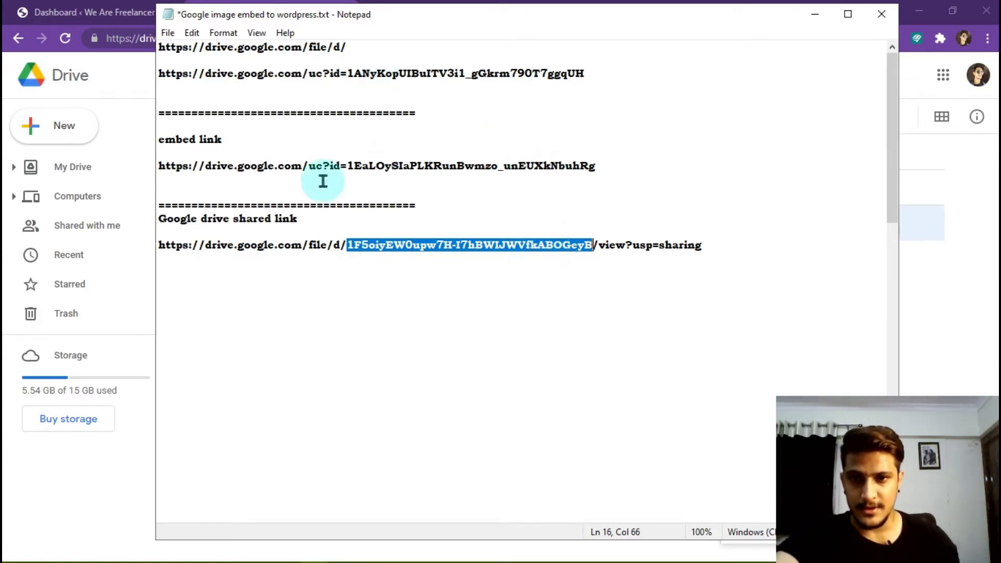
{"action": "left_click_drag", "start_coordinate": [348, 166], "coordinate": [771, 164]}
{"action": "key", "text": "BackSpace"}
{"action": "left_click_drag", "start_coordinate": [158, 166], "coordinate": [383, 165]}
{"action": "left_click", "coordinate": [383, 164]}
{"action": "left_click", "coordinate": [348, 245]}
{"action": "left_click_drag", "start_coordinate": [349, 245], "coordinate": [590, 249]}
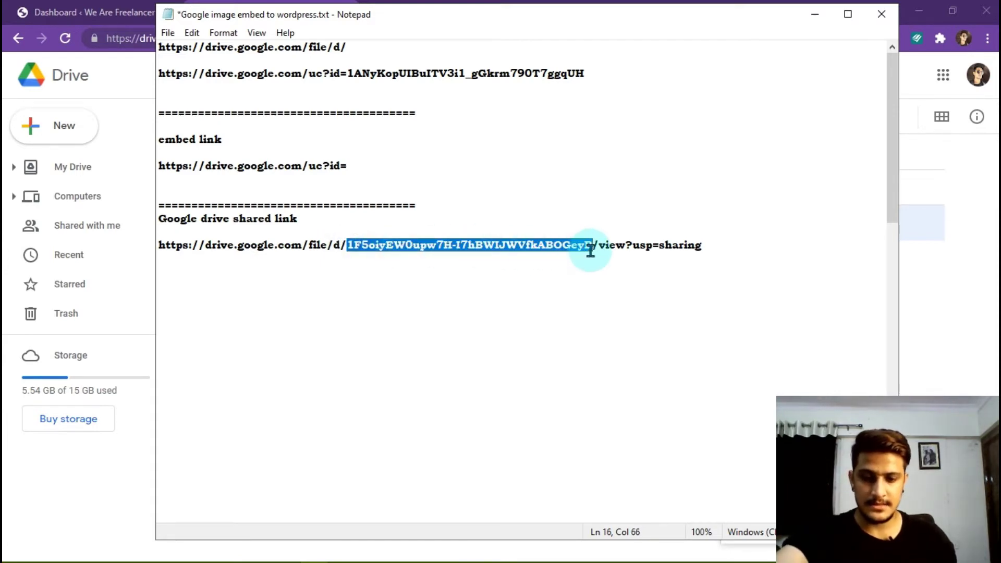
{"action": "left_click", "coordinate": [369, 167]}
{"action": "key", "text": "ctrl+v"}
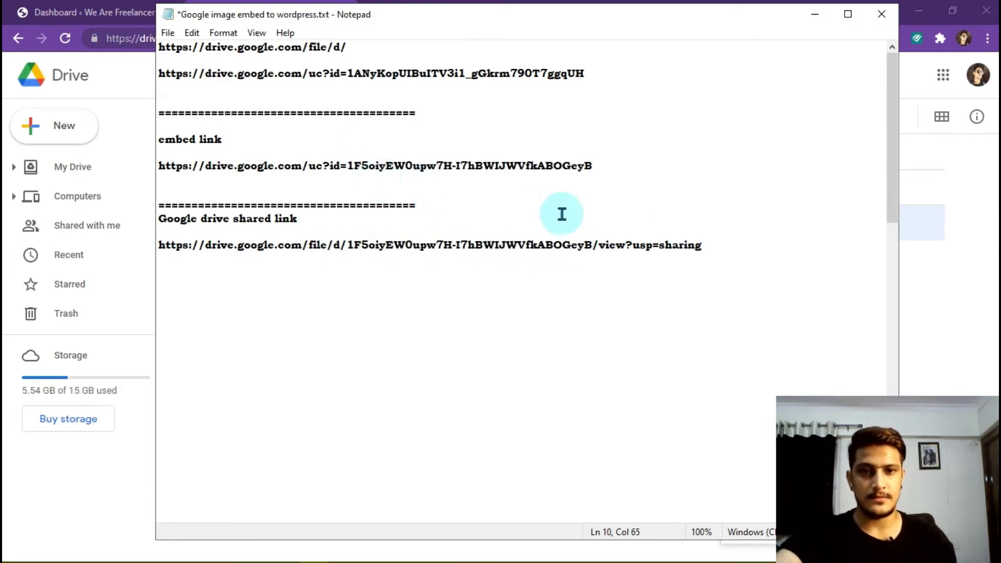
{"action": "left_click_drag", "start_coordinate": [152, 164], "coordinate": [588, 165]}
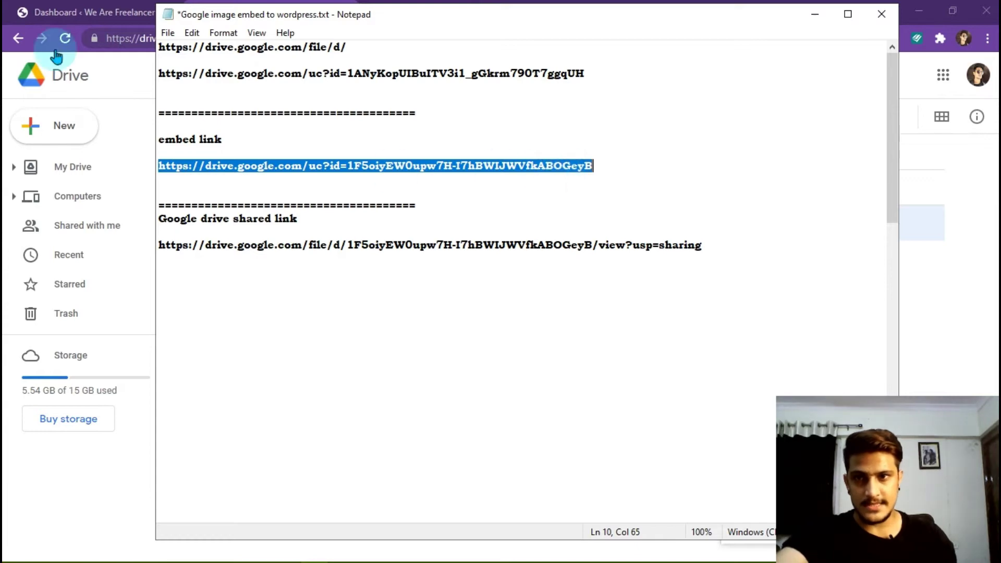
{"action": "left_click", "coordinate": [25, 11]}
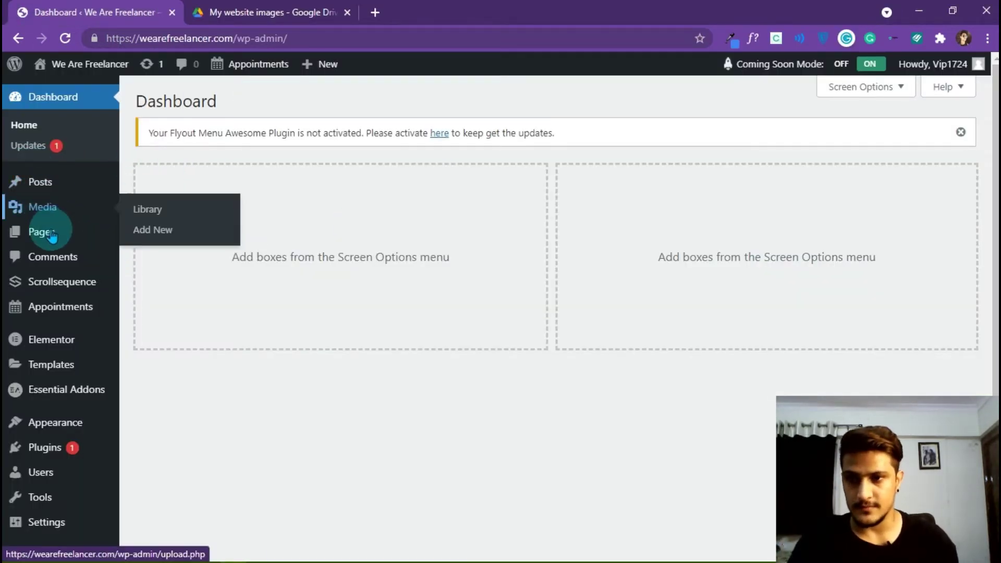
- Create a new page titled 'Test-1' and publish it
{"action": "mouse_move", "coordinate": [58, 232]}
{"action": "left_click", "coordinate": [156, 254]}
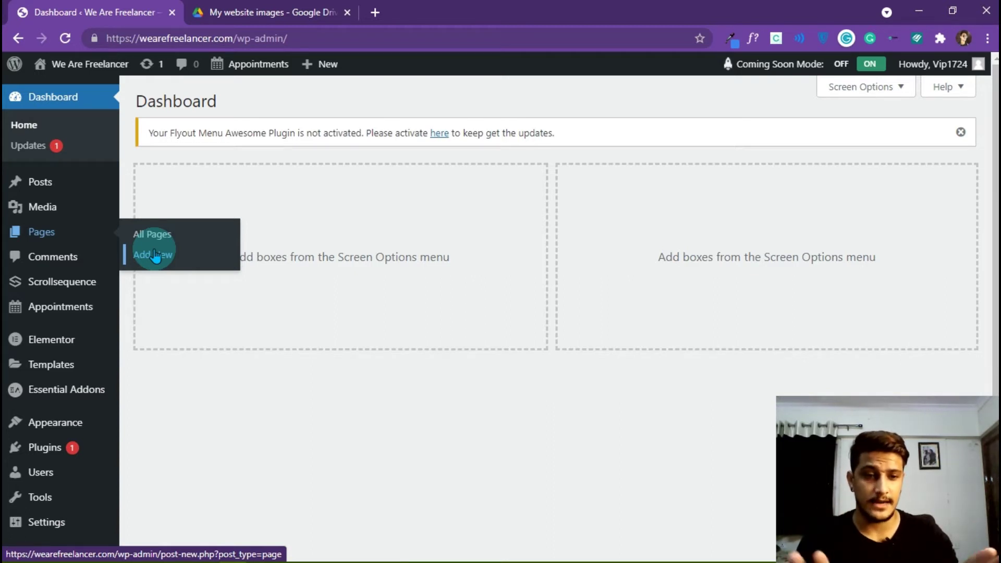
{"action": "left_click", "coordinate": [155, 255]}
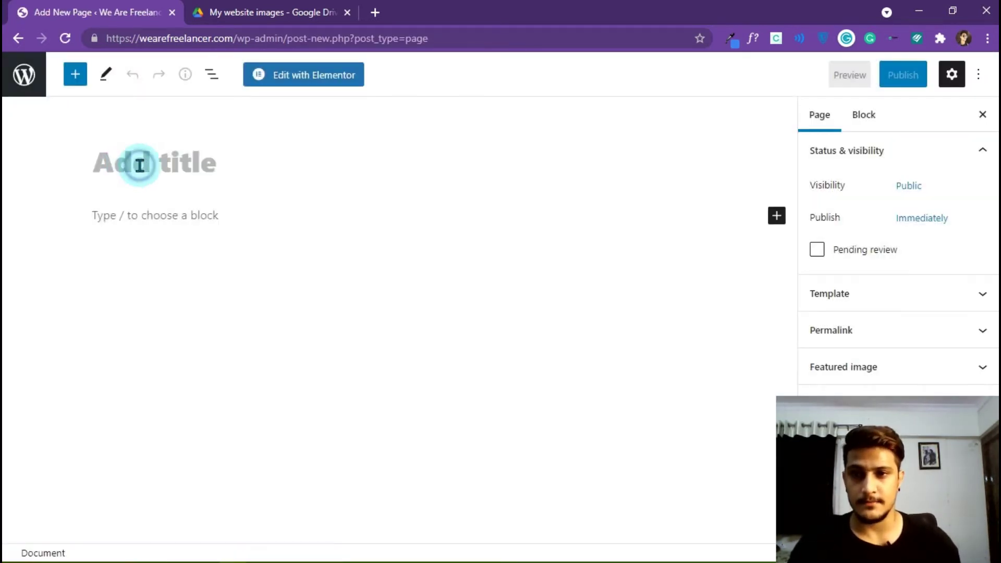
{"action": "left_click", "coordinate": [140, 166]}
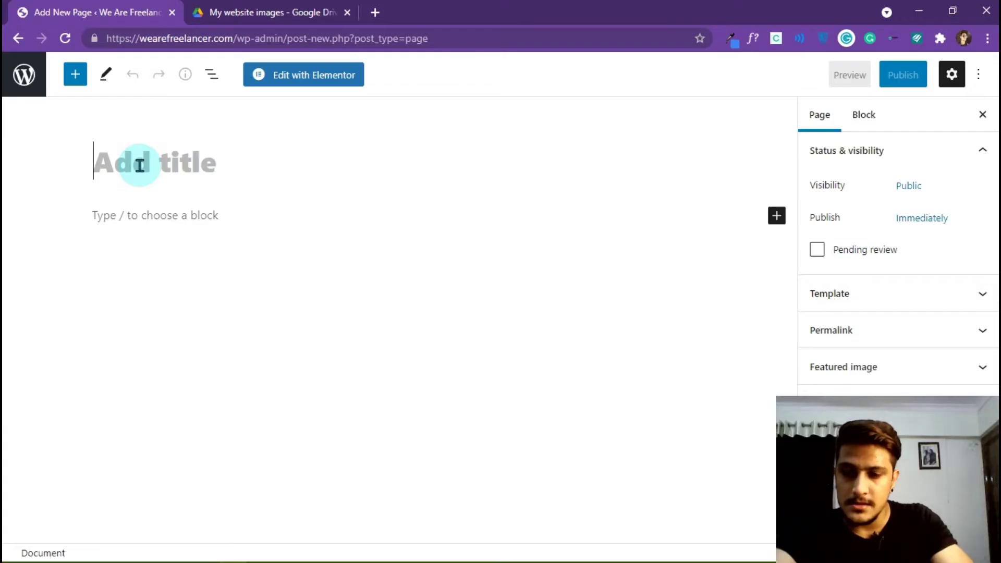
{"action": "left_click", "coordinate": [140, 165]}
{"action": "type", "text": "Test-1"}
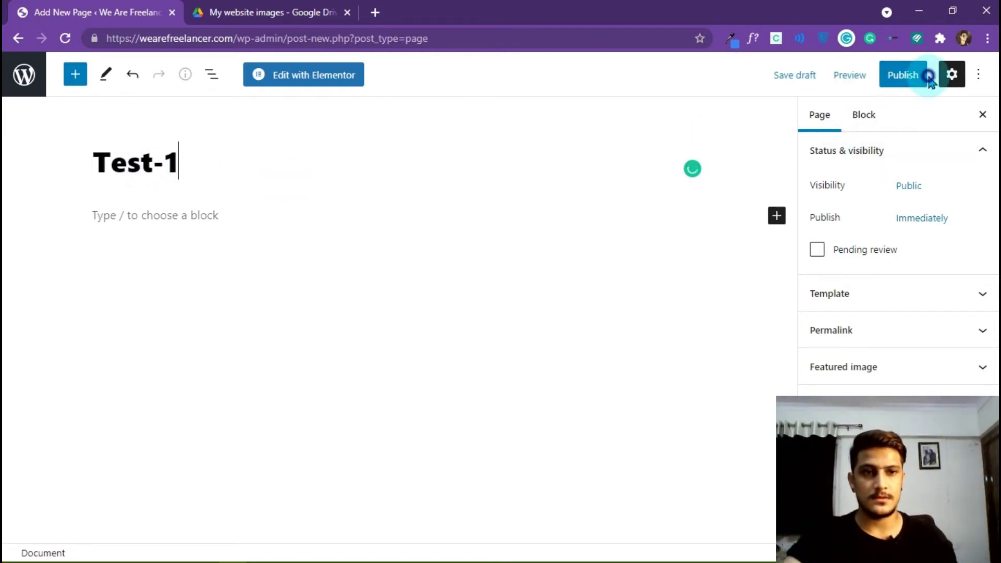
{"action": "left_click", "coordinate": [910, 75]}
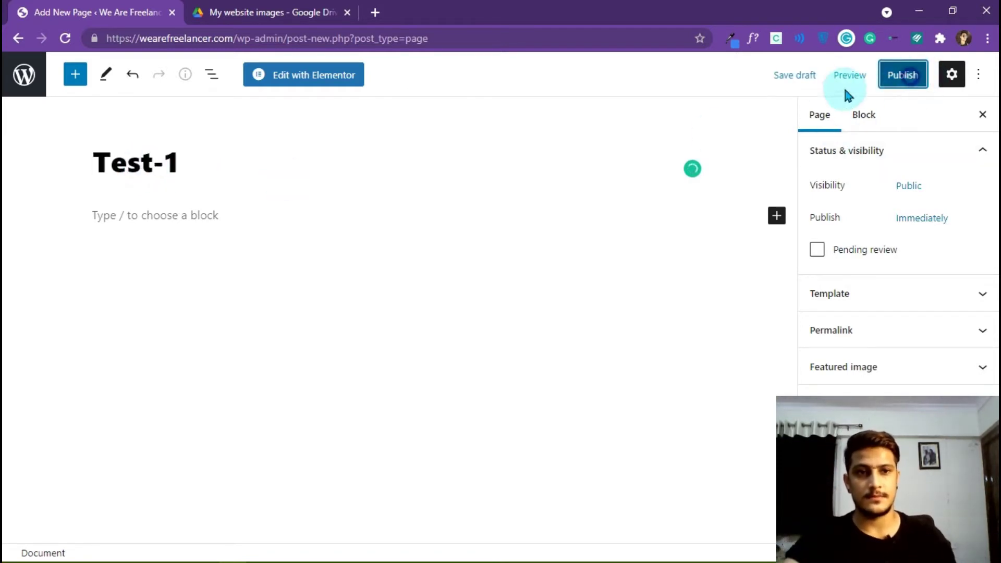
{"action": "left_click", "coordinate": [815, 80]}
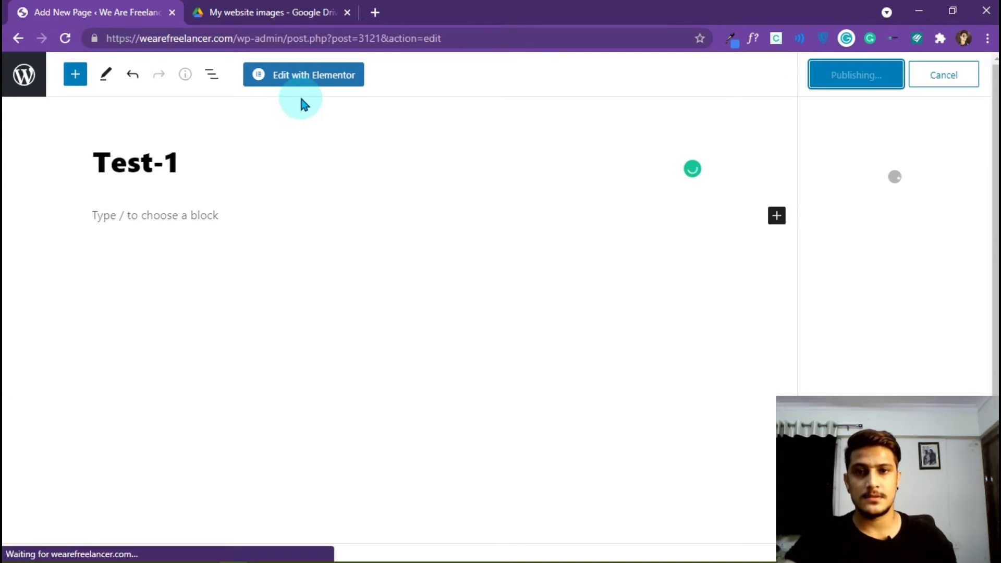
- Open the Test-1 page in Elementor
{"action": "right_click", "coordinate": [305, 76]}
{"action": "left_click", "coordinate": [302, 74]}
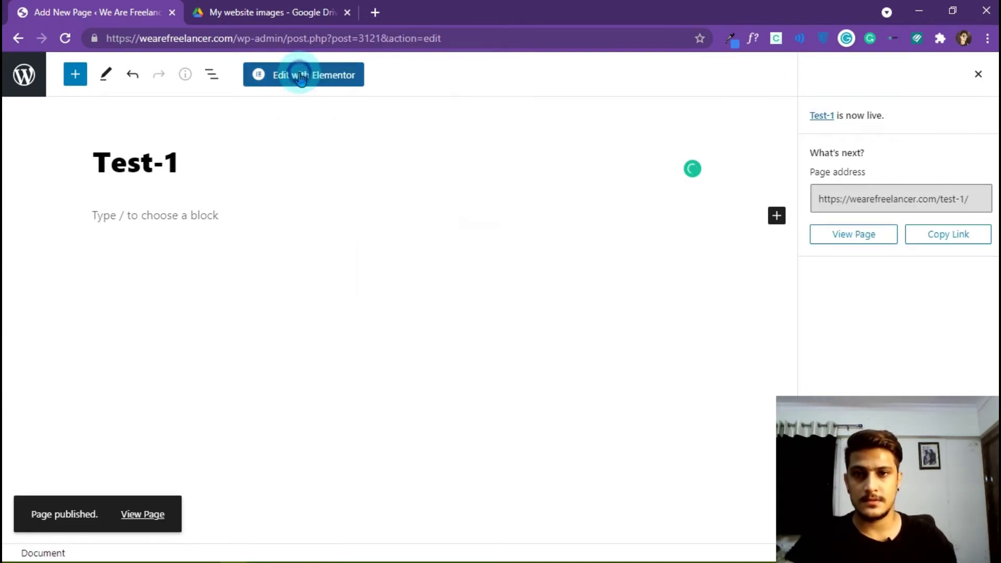
{"action": "left_click", "coordinate": [302, 74]}
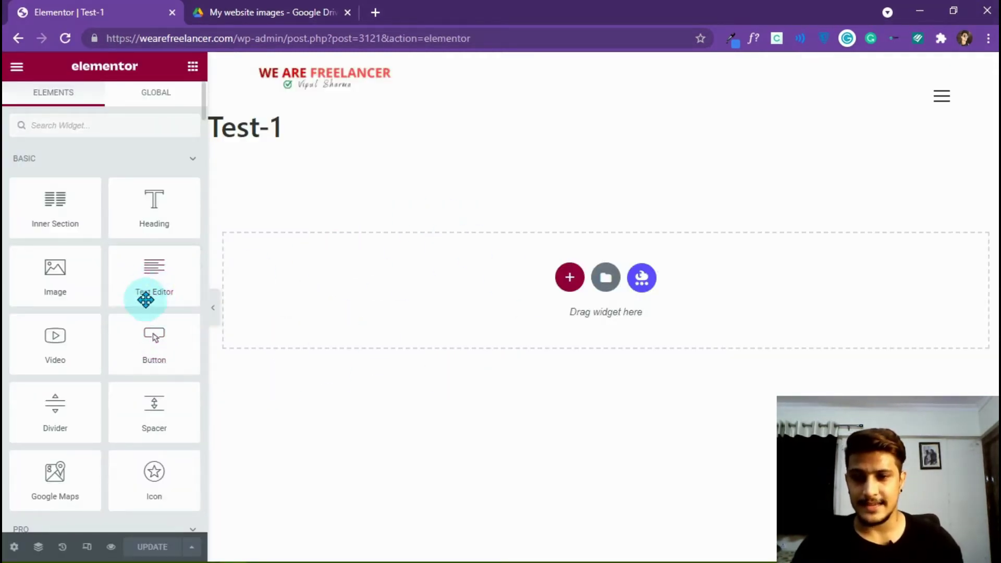
- Drop a Text Editor widget under the Test-1 title, clear its lorem ipsum, and start an img insert in Text view
{"action": "left_click_drag", "start_coordinate": [144, 279], "coordinate": [313, 281]}
{"action": "left_click_drag", "start_coordinate": [457, 284], "coordinate": [458, 285]}
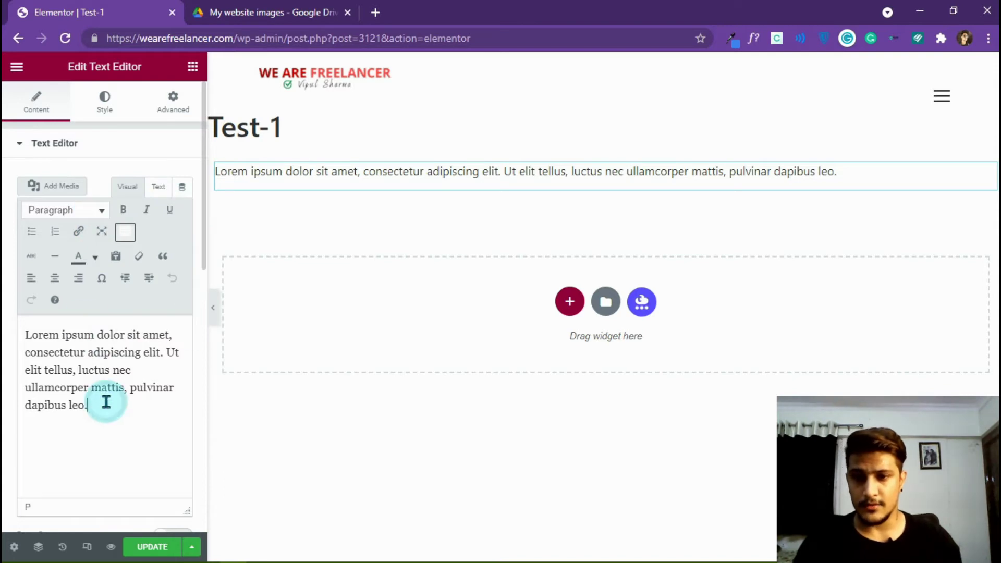
{"action": "key", "text": "ctrl+a"}
{"action": "key", "text": "BackSpace"}
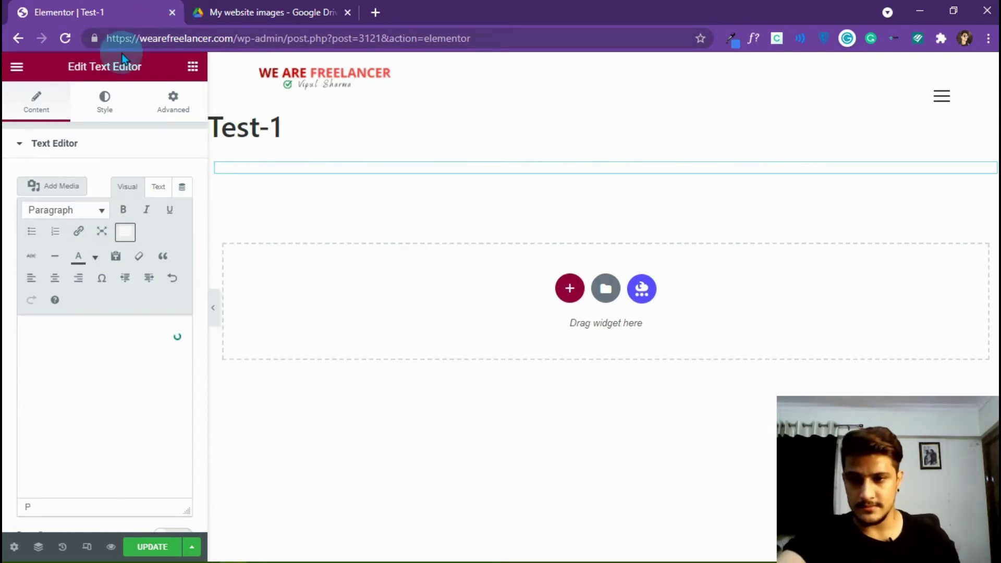
{"action": "left_click", "coordinate": [158, 194]}
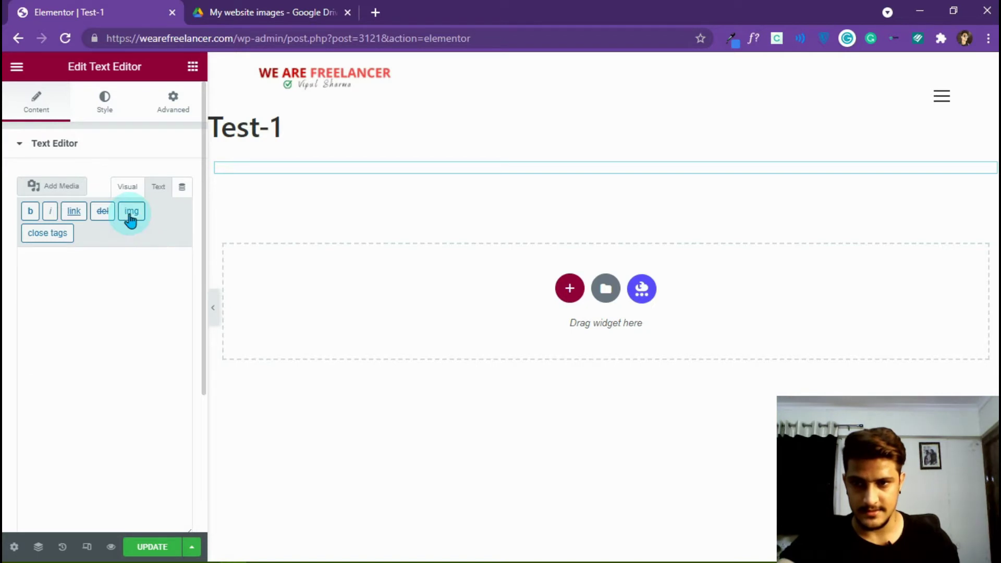
{"action": "left_click", "coordinate": [131, 220]}
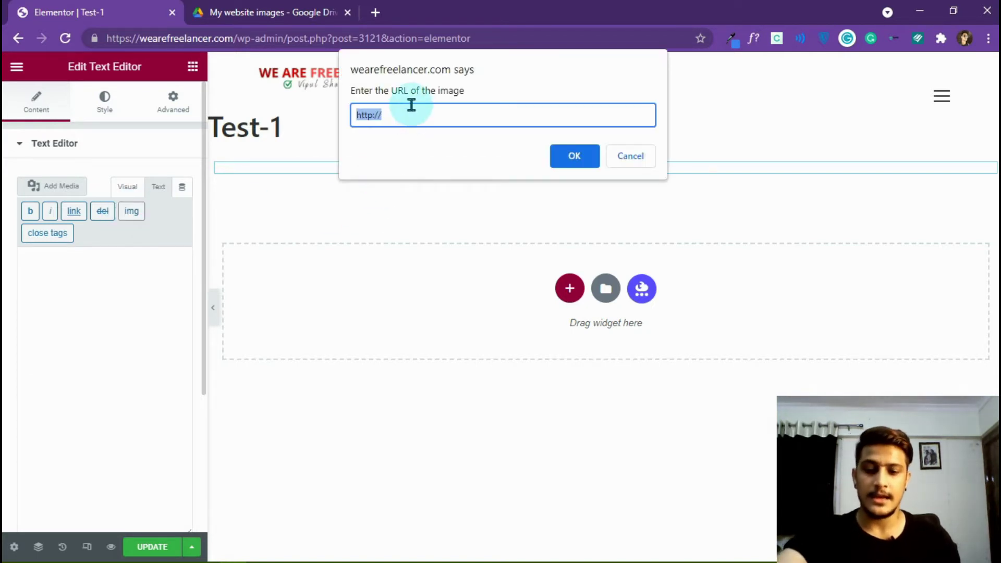
- Select the full uc?id= embed link in the notes after comparing it with the shared link
{"action": "left_click", "coordinate": [295, 547]}
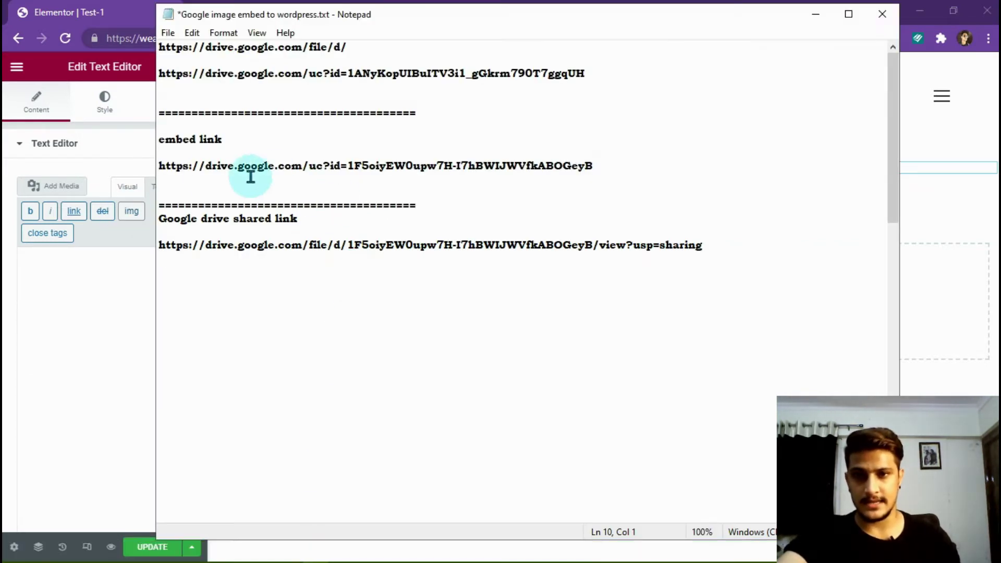
{"action": "left_click_drag", "start_coordinate": [158, 166], "coordinate": [611, 171]}
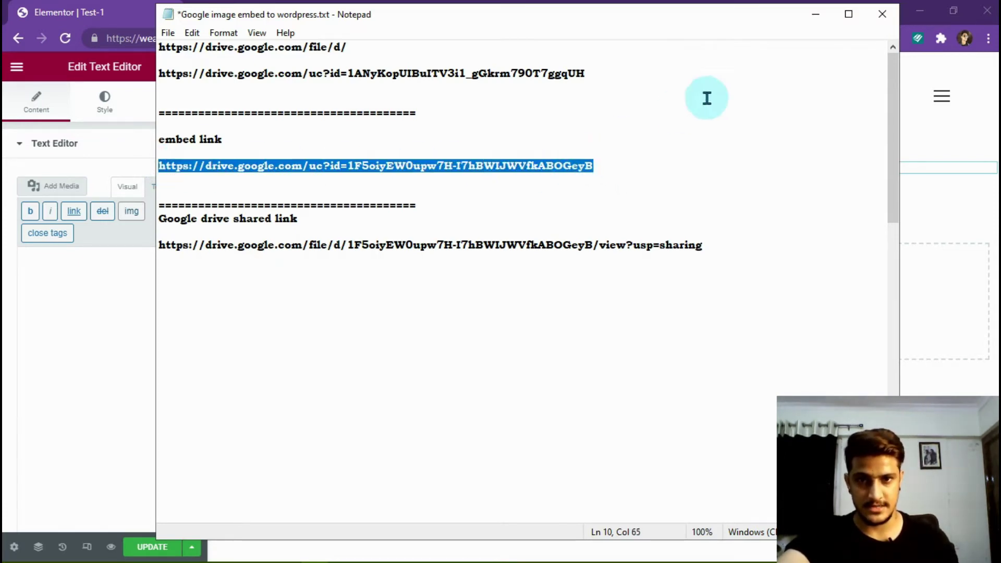
{"action": "left_click", "coordinate": [224, 255]}
{"action": "left_click_drag", "start_coordinate": [158, 243], "coordinate": [721, 250]}
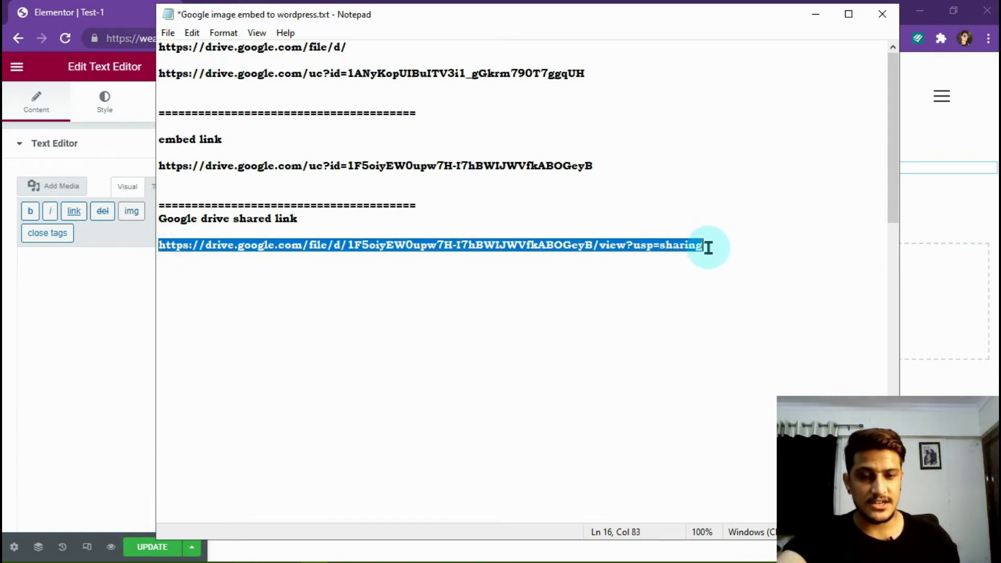
{"action": "left_click", "coordinate": [708, 247]}
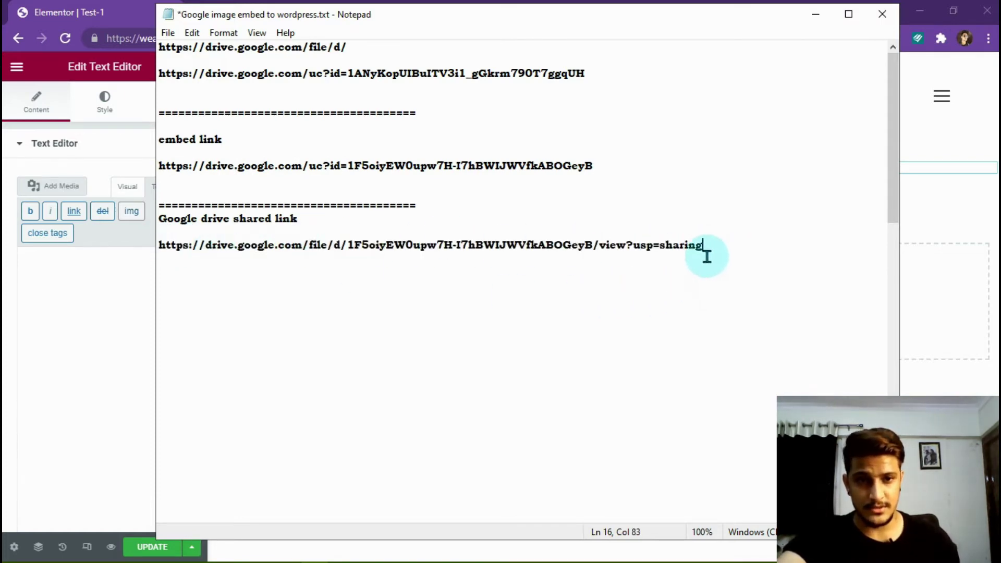
{"action": "left_click", "coordinate": [610, 164]}
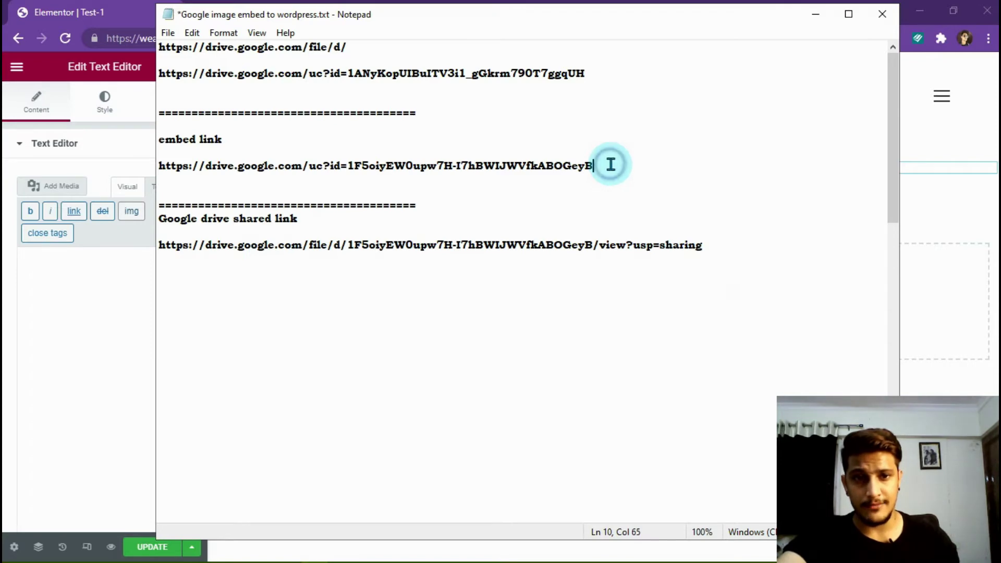
{"action": "left_click_drag", "start_coordinate": [610, 165], "coordinate": [160, 150]}
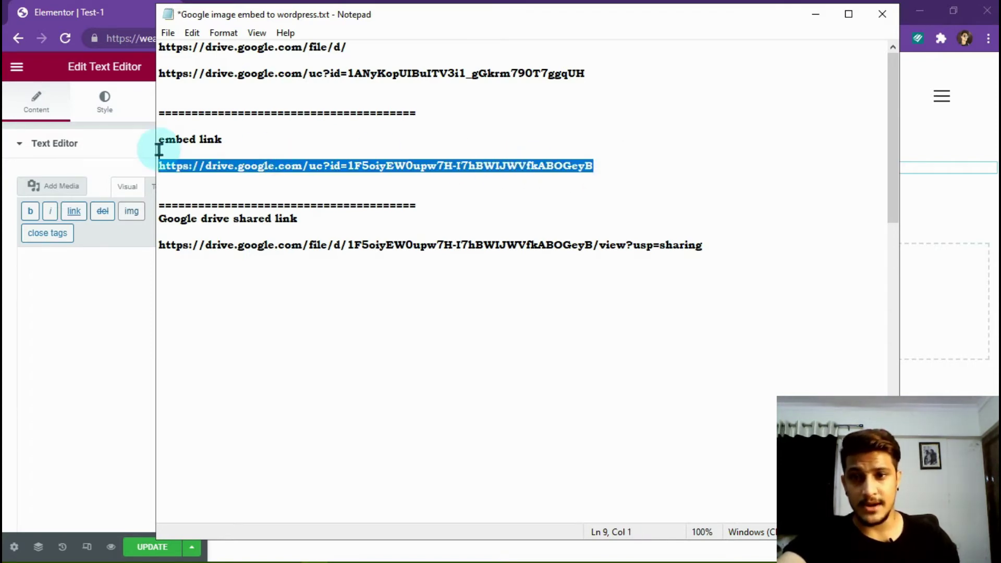
- Insert the pug image using the pasted Drive embed link with no description, back in Visual view
{"action": "left_click", "coordinate": [813, 19]}
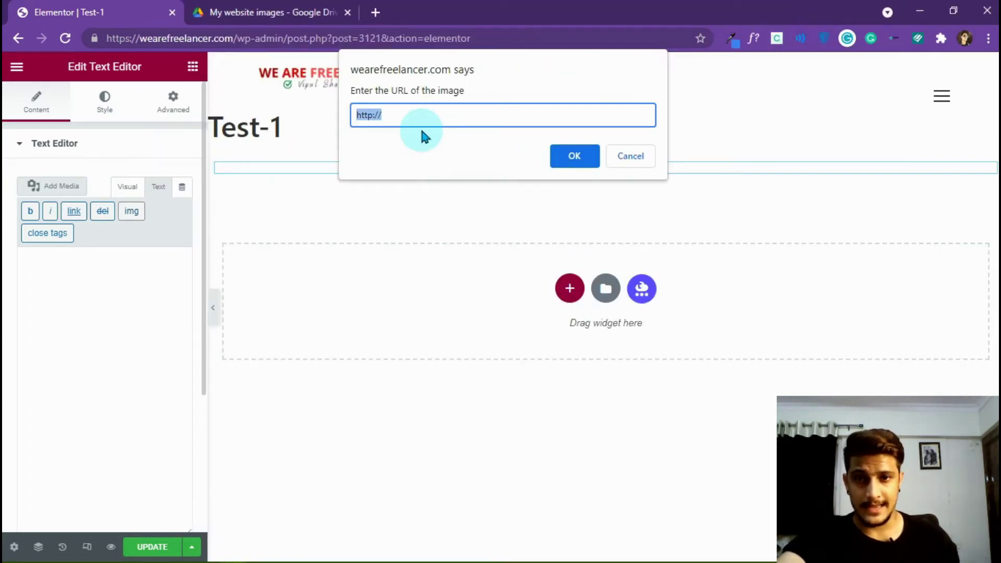
{"action": "left_click", "coordinate": [578, 157]}
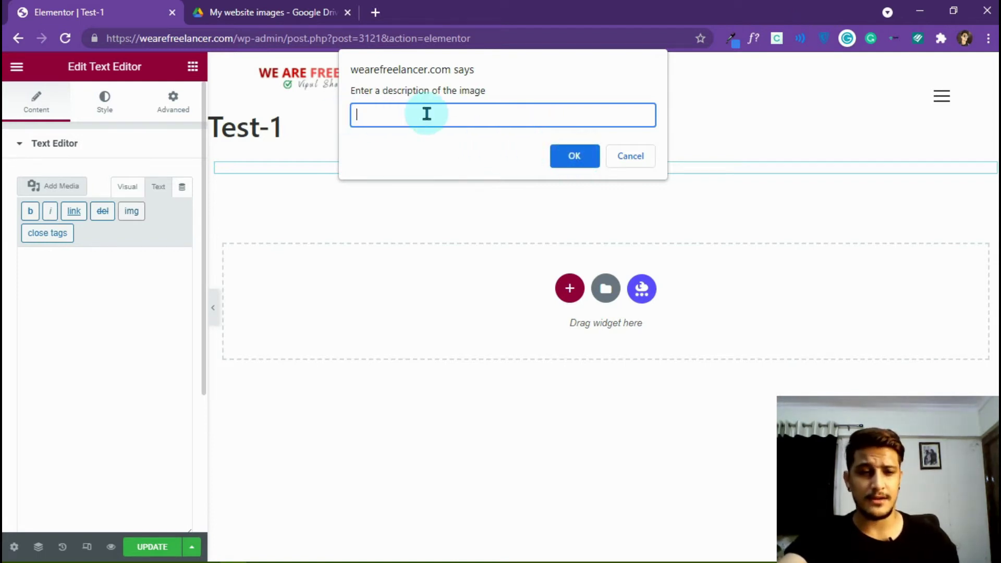
{"action": "left_click", "coordinate": [562, 160]}
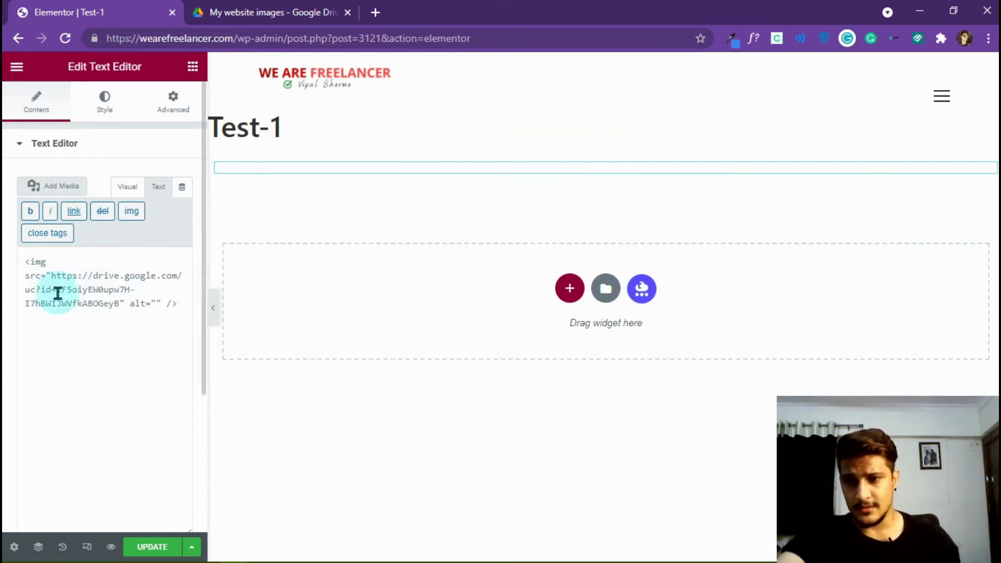
{"action": "left_click", "coordinate": [128, 189]}
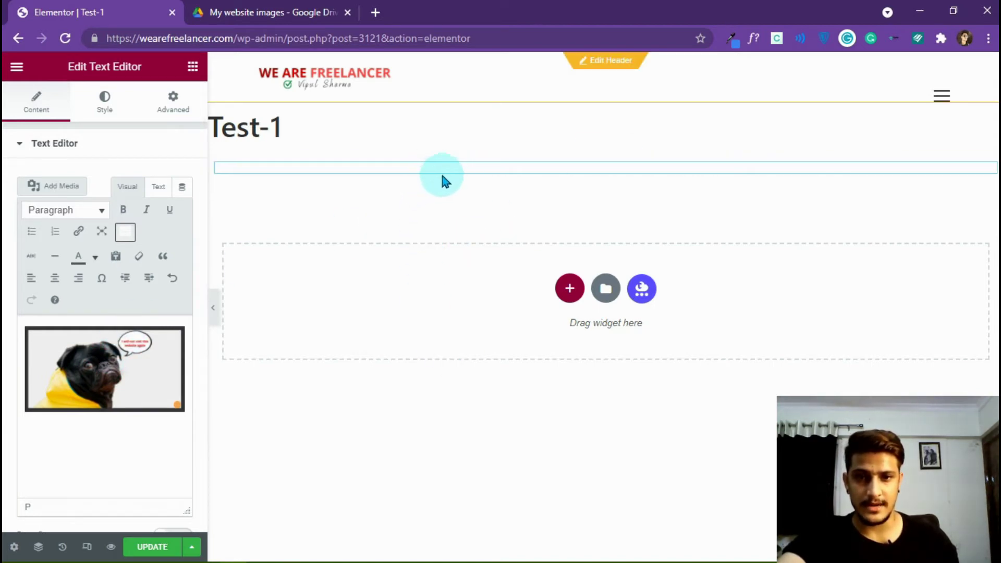
{"action": "left_click", "coordinate": [461, 168]}
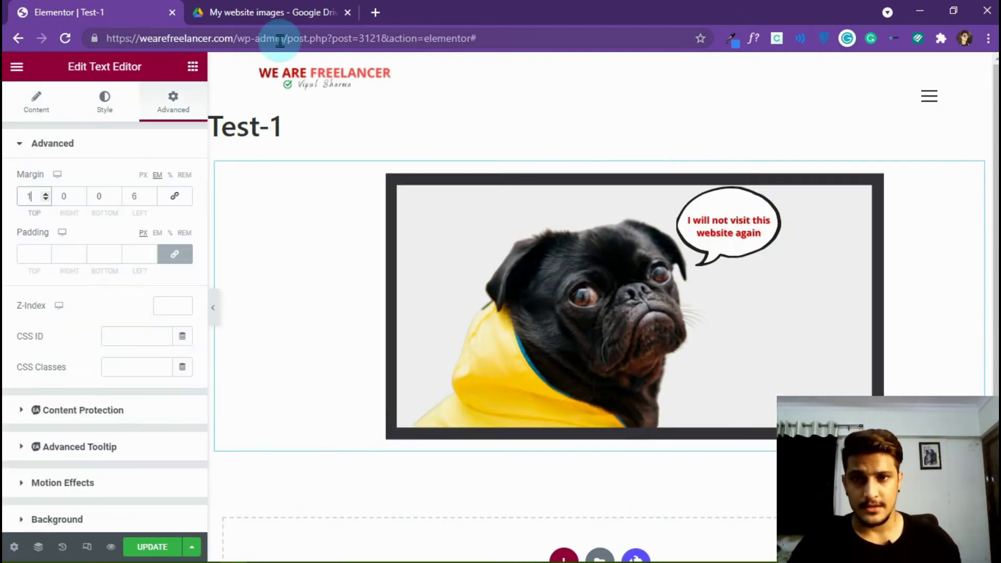
- Copy the site's wp-admin address and start a new browser tab for it
{"action": "left_click_drag", "start_coordinate": [287, 39], "coordinate": [38, 48]}
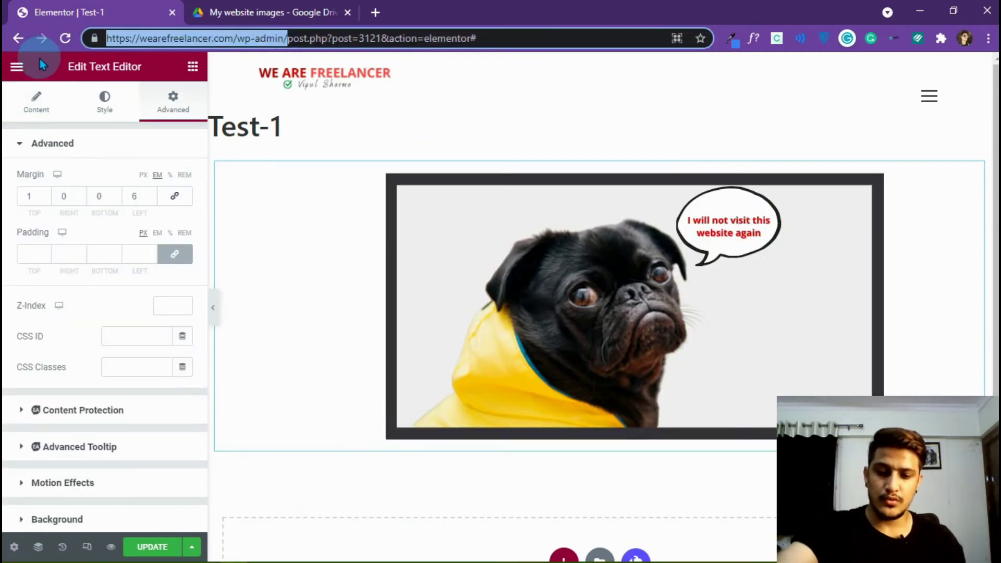
{"action": "key", "text": "ctrl+c"}
{"action": "key", "text": "ctrl+t"}
- Load the wp-admin dashboard and open Media > Library to confirm the pug image isn't there
{"action": "key", "text": "ctrl+v"}
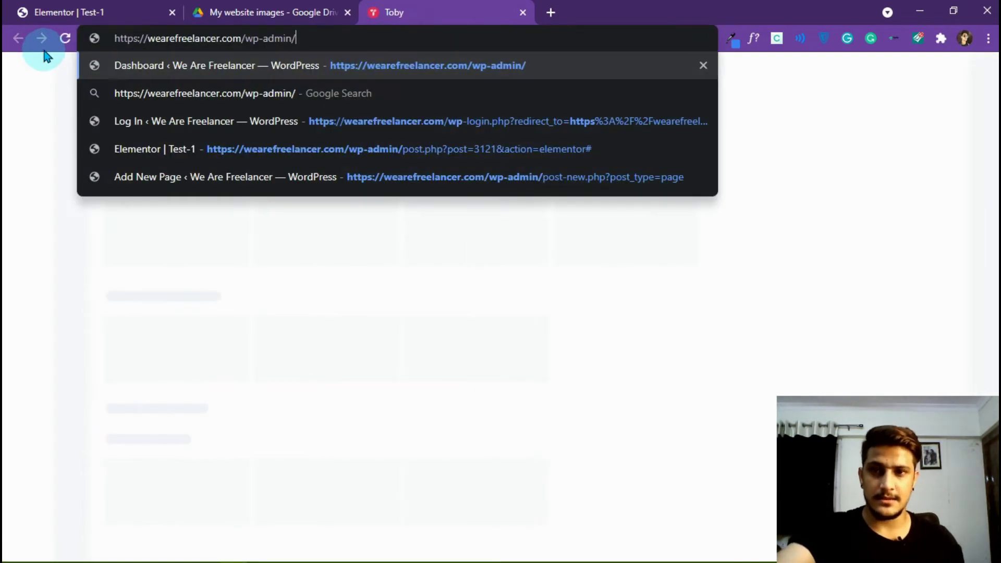
{"action": "key", "text": "Return"}
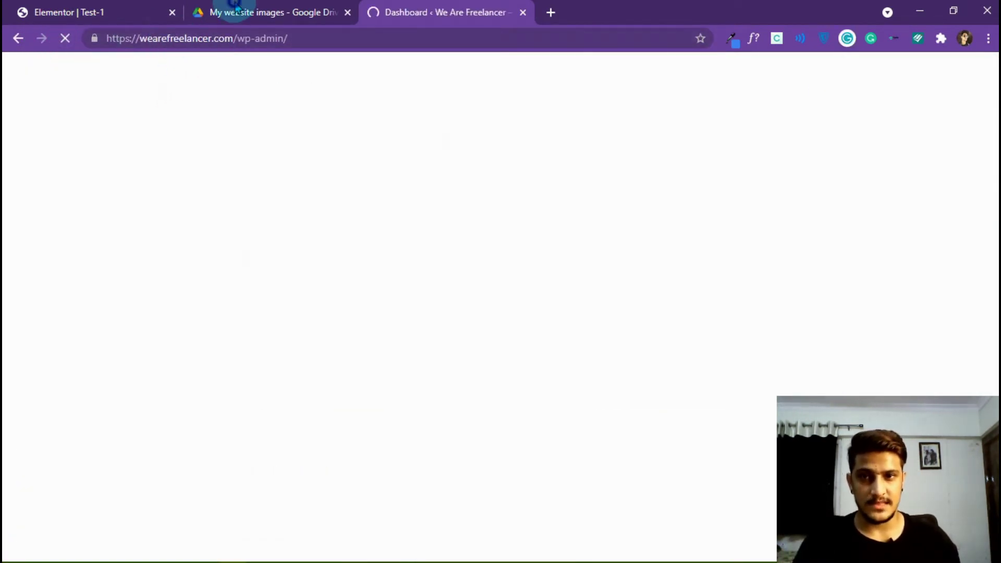
{"action": "left_click", "coordinate": [225, 11]}
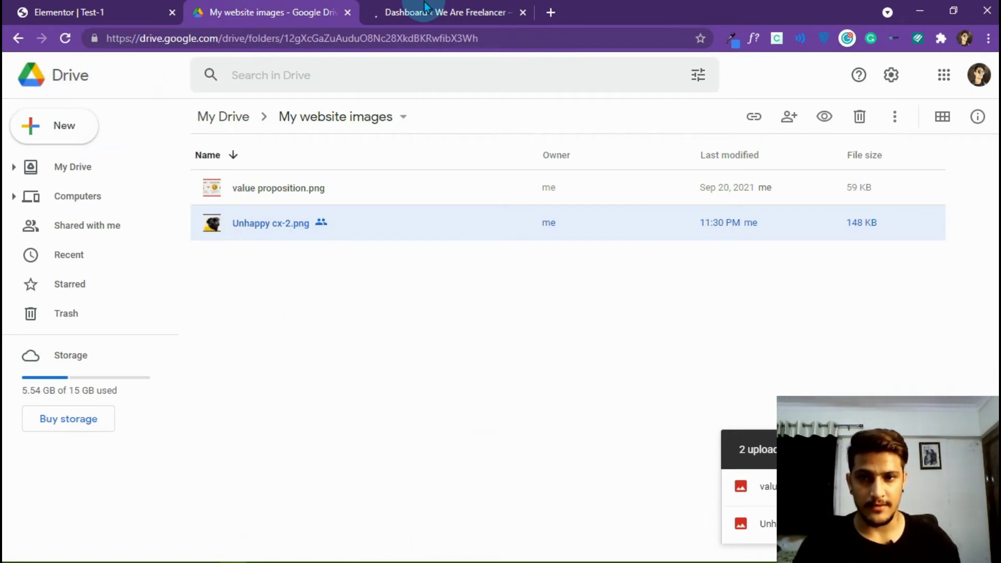
{"action": "left_click", "coordinate": [416, 7]}
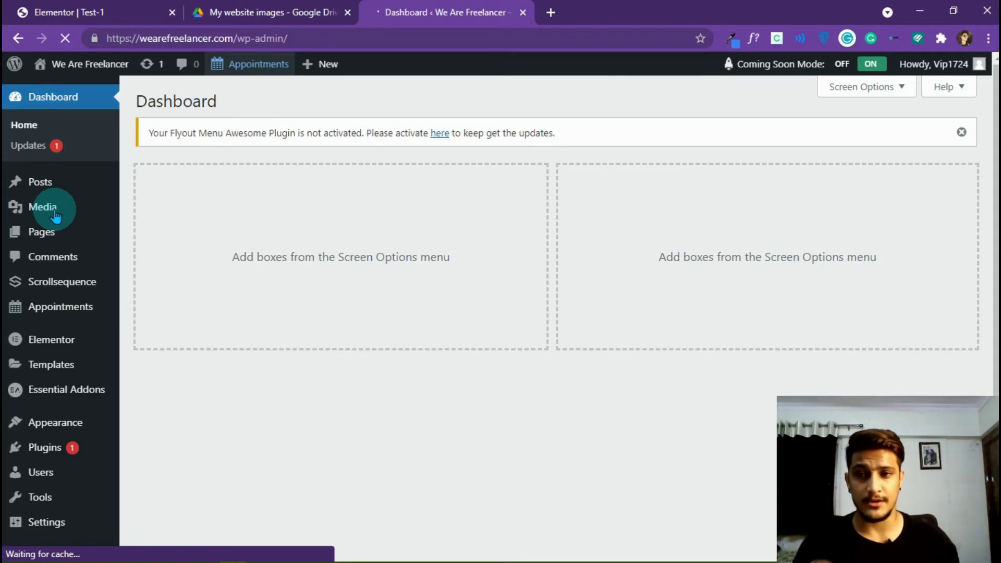
{"action": "mouse_move", "coordinate": [56, 215]}
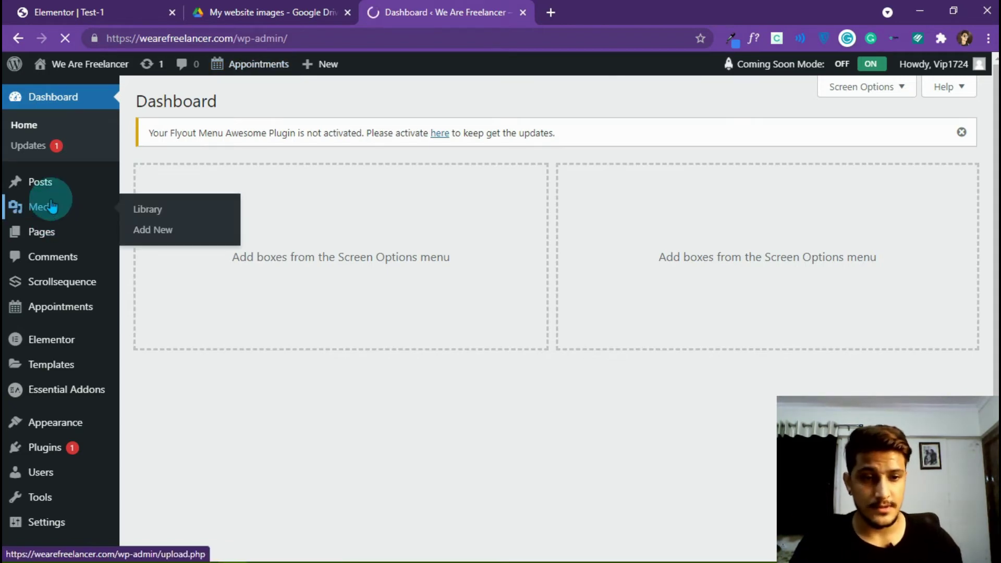
{"action": "left_click", "coordinate": [45, 207]}
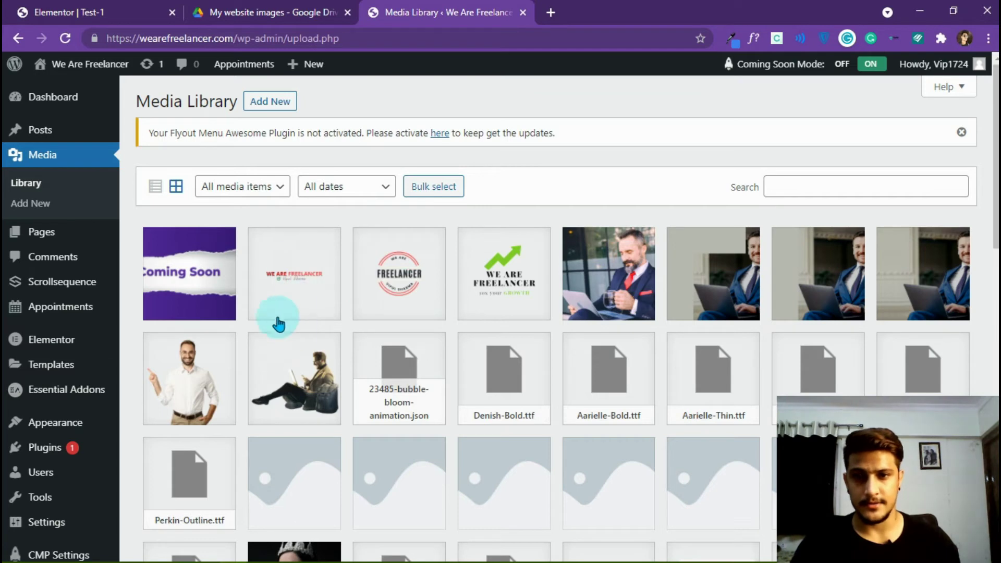
{"action": "left_click", "coordinate": [156, 14]}
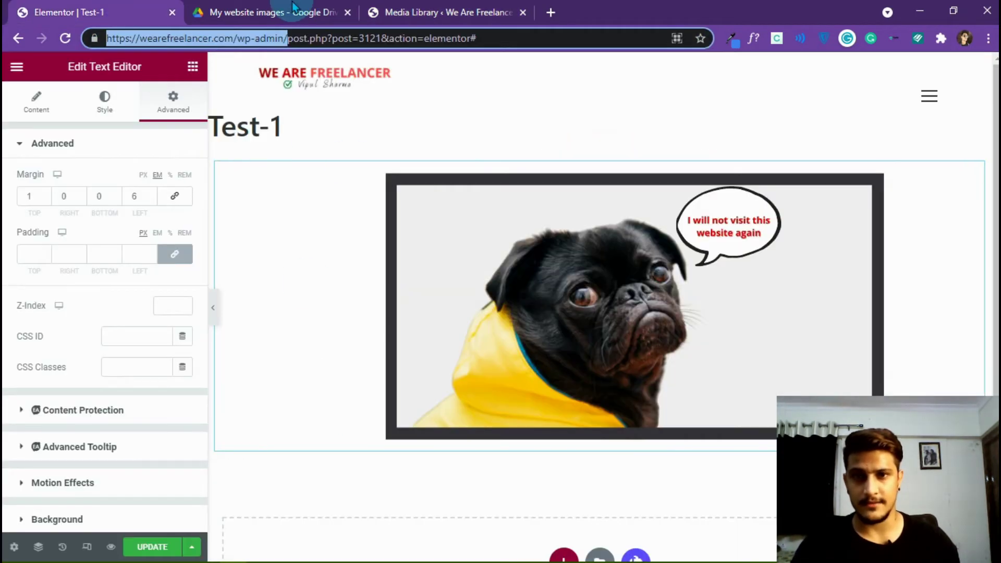
- In My website images, give value proposition.png 'Anyone with the link' viewer access and copy the link
{"action": "left_click", "coordinate": [282, 13]}
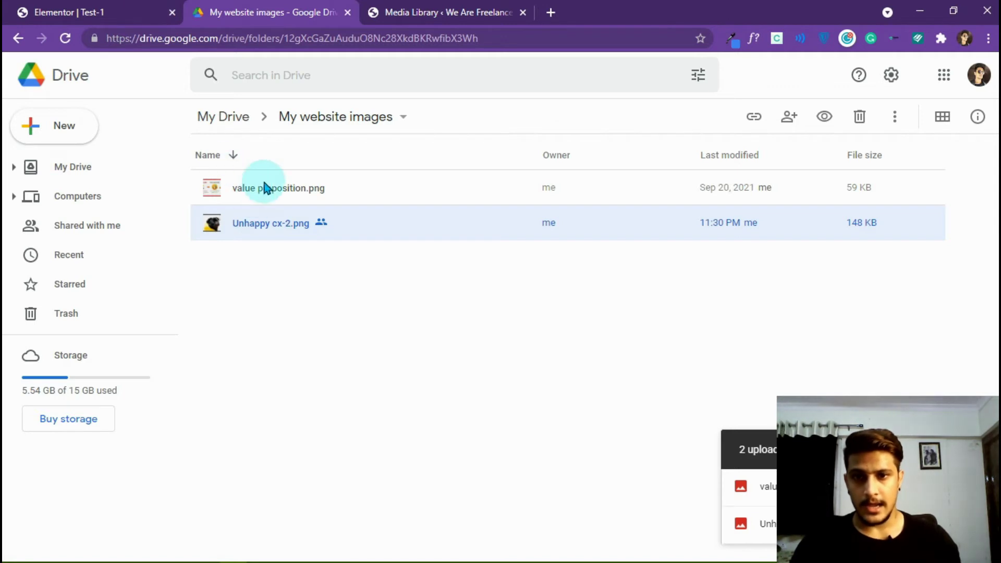
{"action": "left_click", "coordinate": [281, 188]}
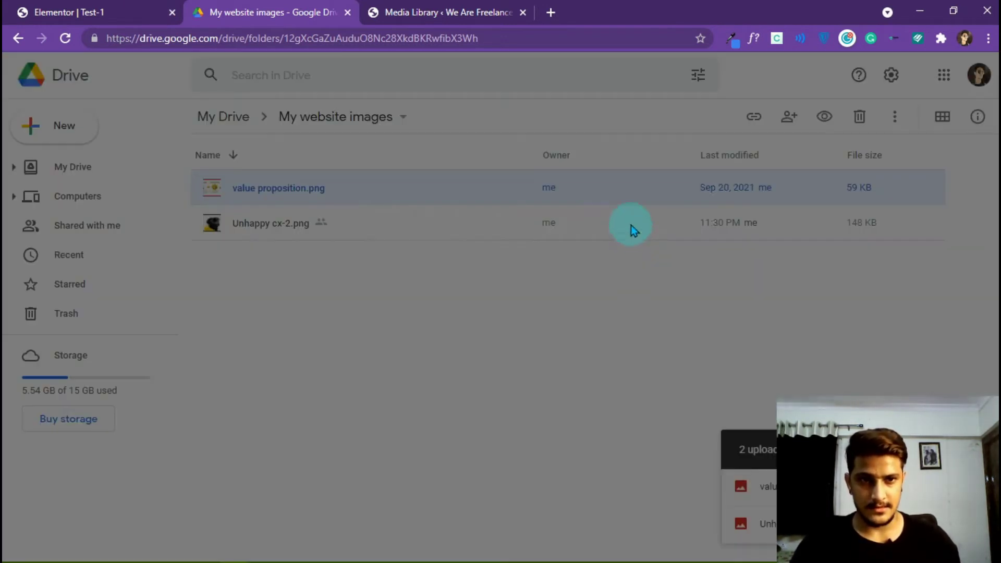
{"action": "left_click", "coordinate": [365, 376]}
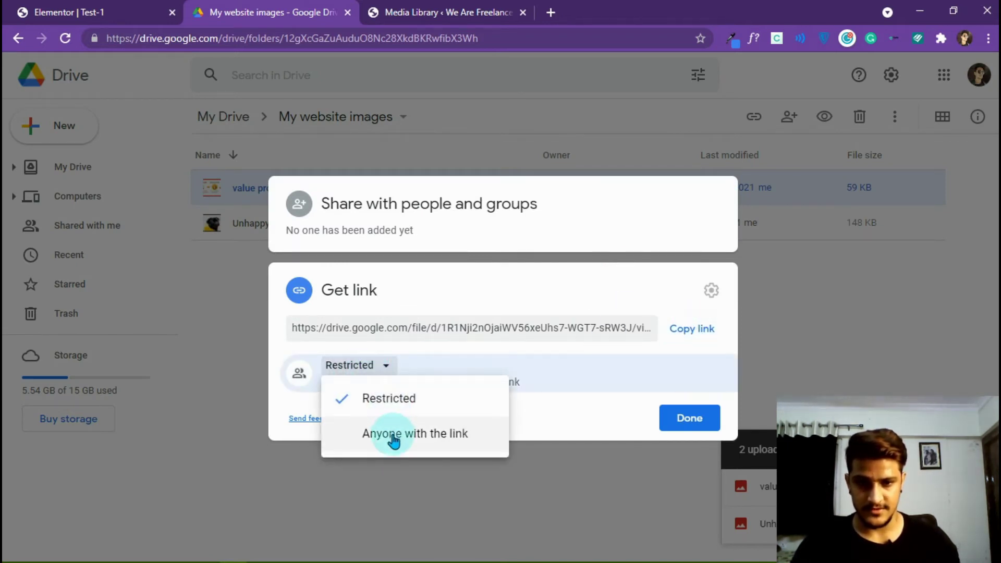
{"action": "left_click", "coordinate": [393, 435]}
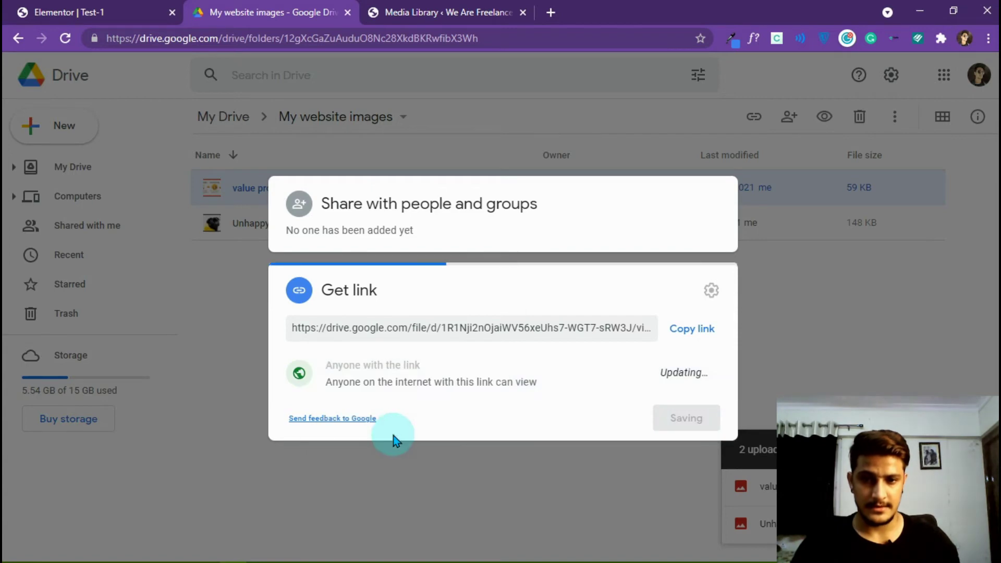
{"action": "left_click", "coordinate": [701, 307]}
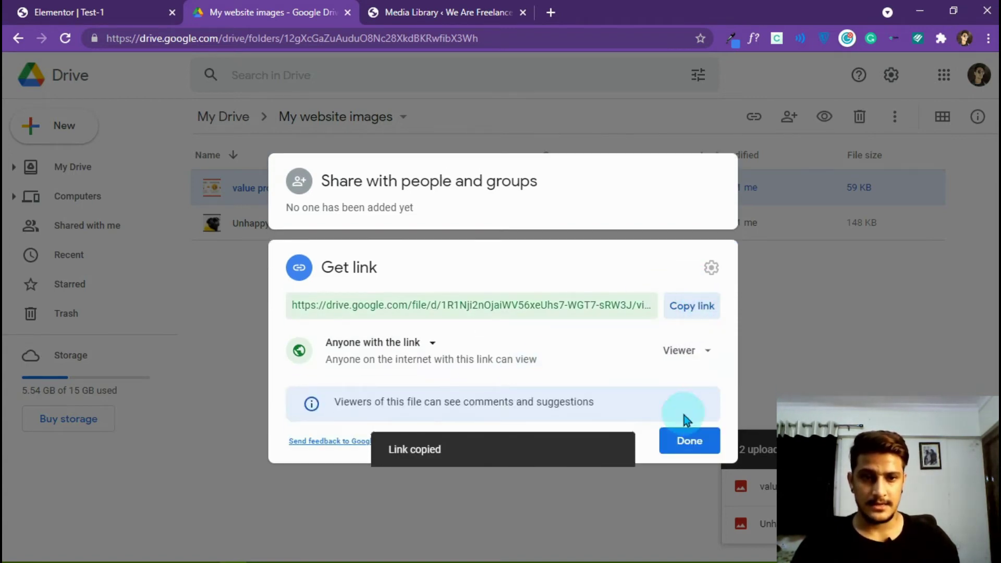
{"action": "left_click", "coordinate": [688, 440]}
{"action": "left_click", "coordinate": [314, 546]}
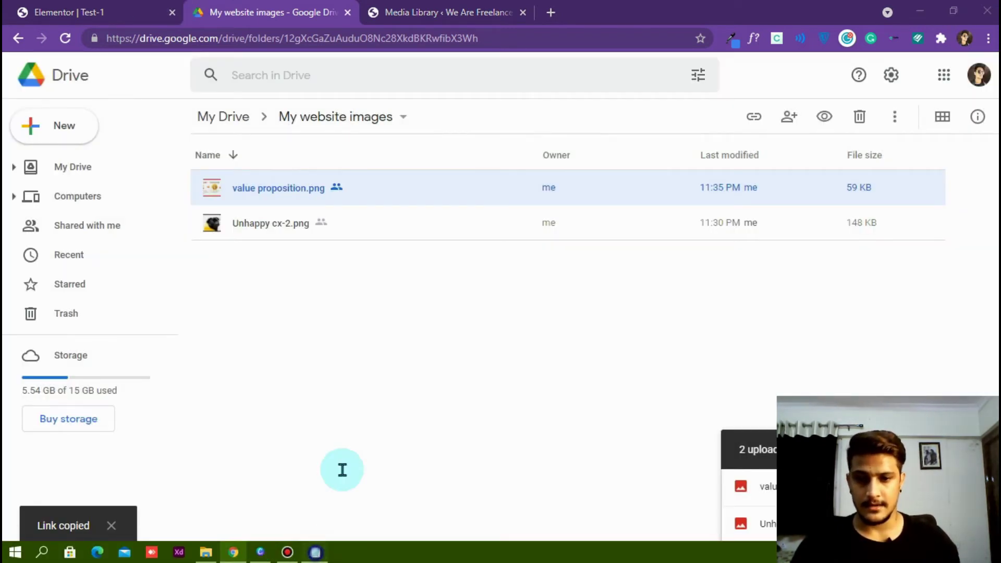
- Paste the new image's Google Drive share link on a fresh line below the old shared link
{"action": "left_click_drag", "start_coordinate": [735, 245], "coordinate": [402, 260]}
{"action": "key", "text": "shift+Up"}
{"action": "key", "text": "shift+Up"}
{"action": "left_click", "coordinate": [716, 257]}
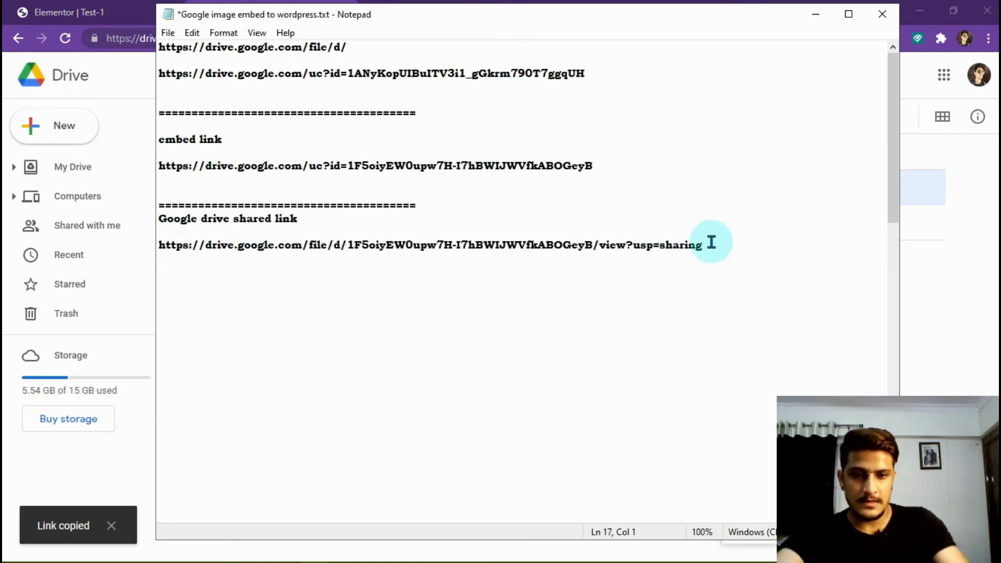
{"action": "key", "text": "Return"}
{"action": "key", "text": "Return"}
{"action": "key", "text": "ctrl+v"}
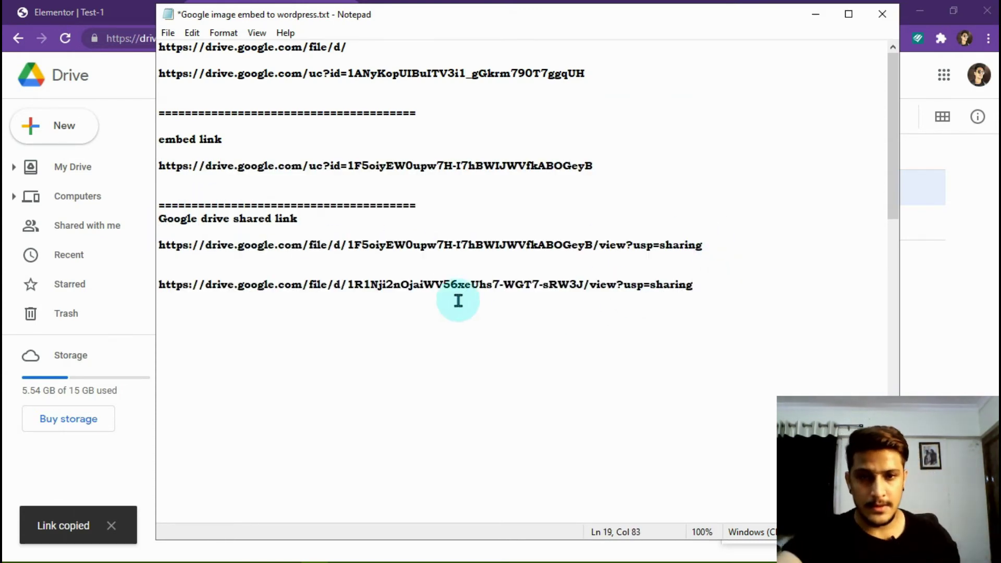
- Replace the old file ID after uc?id= with value proposition.png's file ID and select the embed line
{"action": "left_click", "coordinate": [347, 284]}
{"action": "key", "text": "shift+Up"}
{"action": "left_click", "coordinate": [584, 285], "text": "shift"}
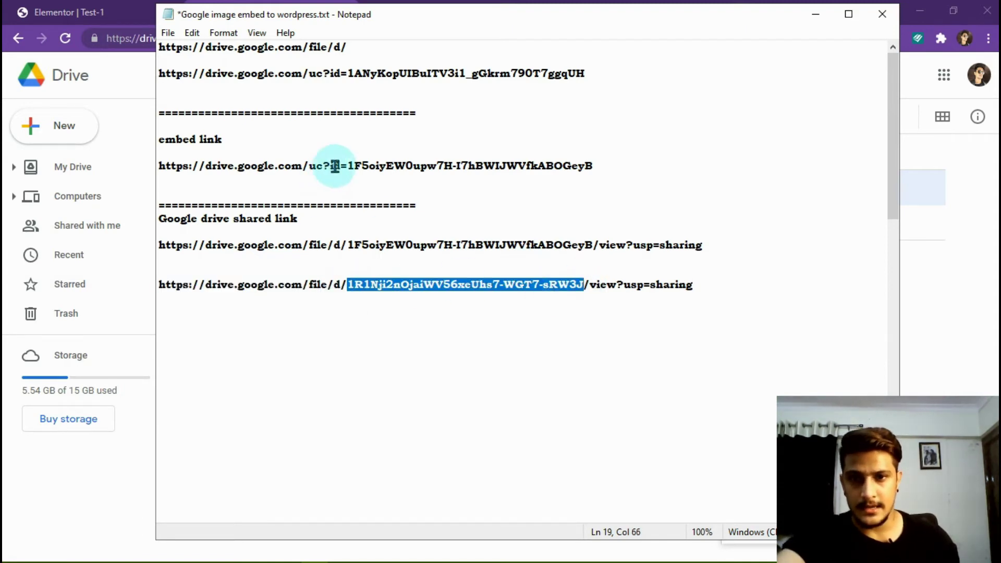
{"action": "left_click_drag", "start_coordinate": [349, 165], "coordinate": [793, 166]}
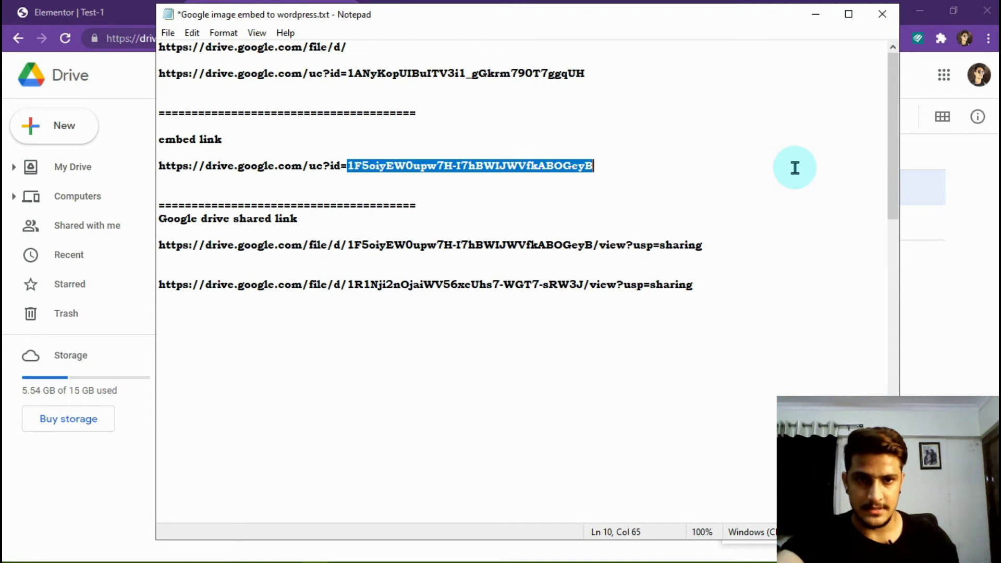
{"action": "key", "text": "ctrl+v"}
{"action": "left_click", "coordinate": [617, 175]}
{"action": "left_click_drag", "start_coordinate": [239, 181], "coordinate": [138, 163]}
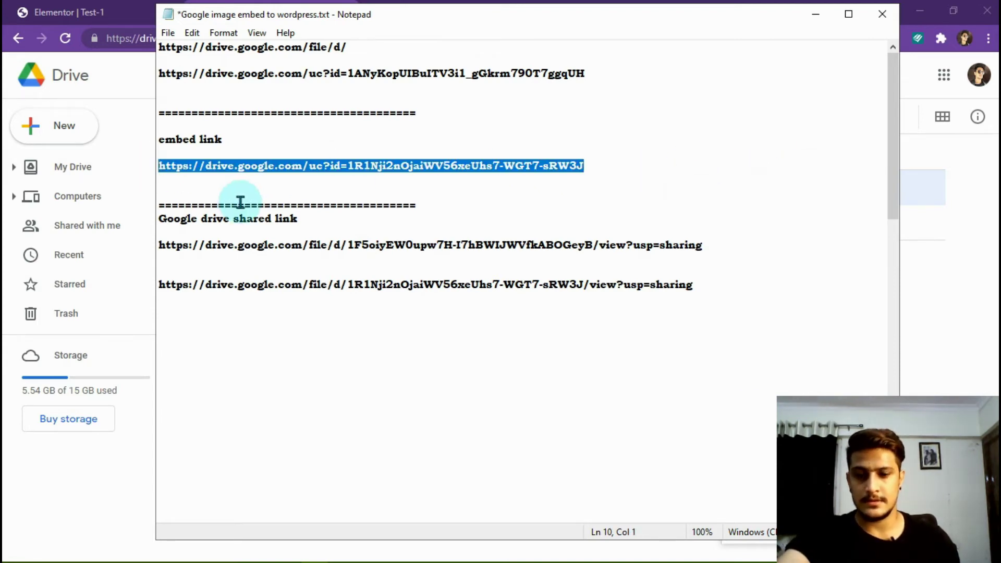
{"action": "left_click", "coordinate": [816, 14]}
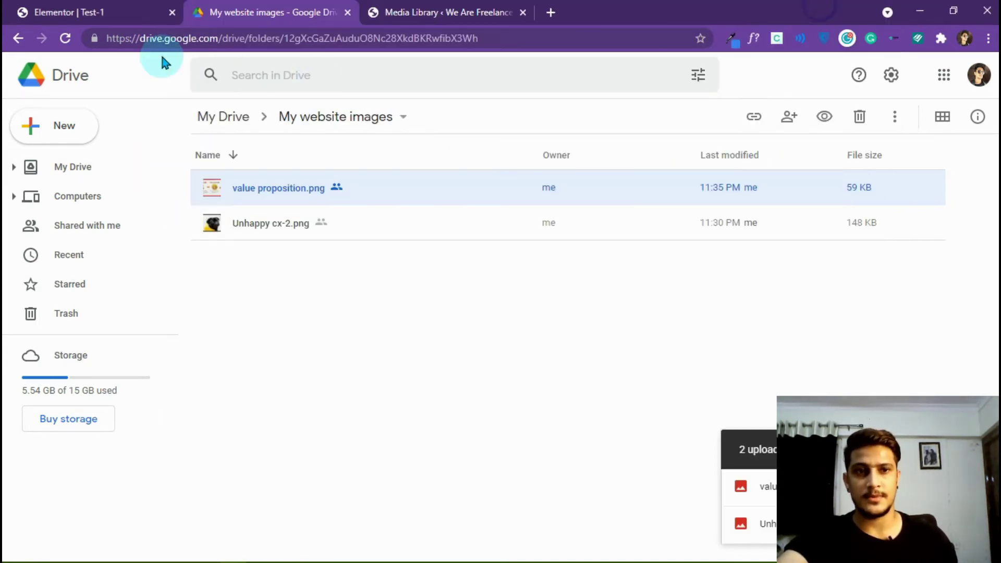
- Add a one-column section below the pug image with an empty Text Editor widget
{"action": "left_click", "coordinate": [83, 12]}
{"action": "scroll", "coordinate": [365, 365], "scroll_direction": "down", "scroll_amount": 3}
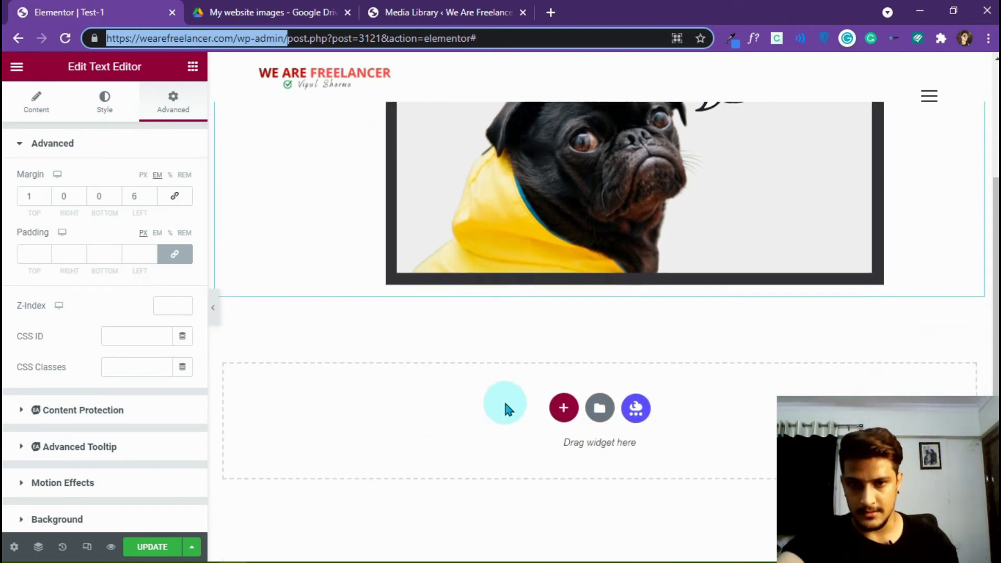
{"action": "left_click", "coordinate": [562, 407]}
{"action": "left_click", "coordinate": [384, 439]}
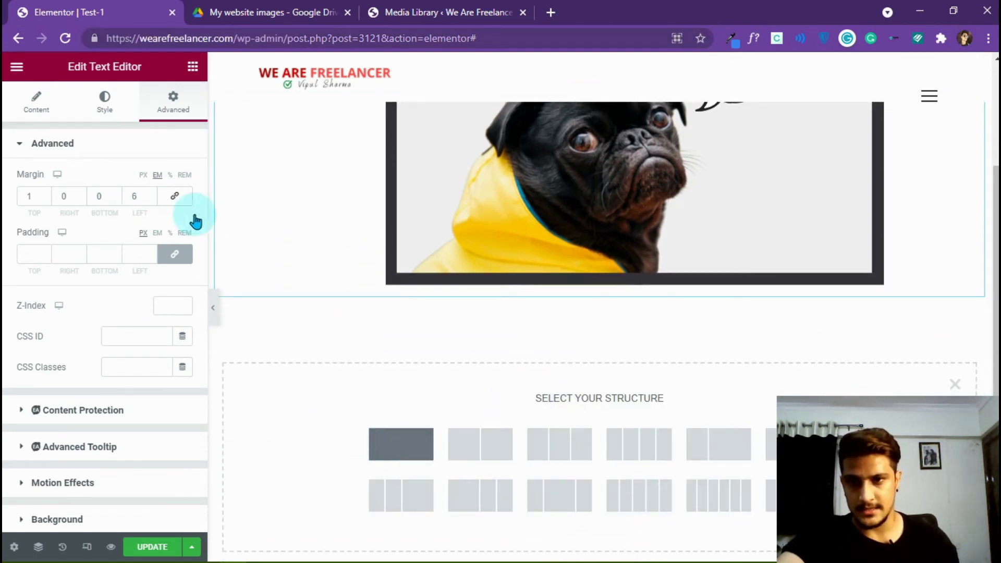
{"action": "left_click", "coordinate": [202, 69]}
{"action": "left_click_drag", "start_coordinate": [151, 274], "coordinate": [412, 326]}
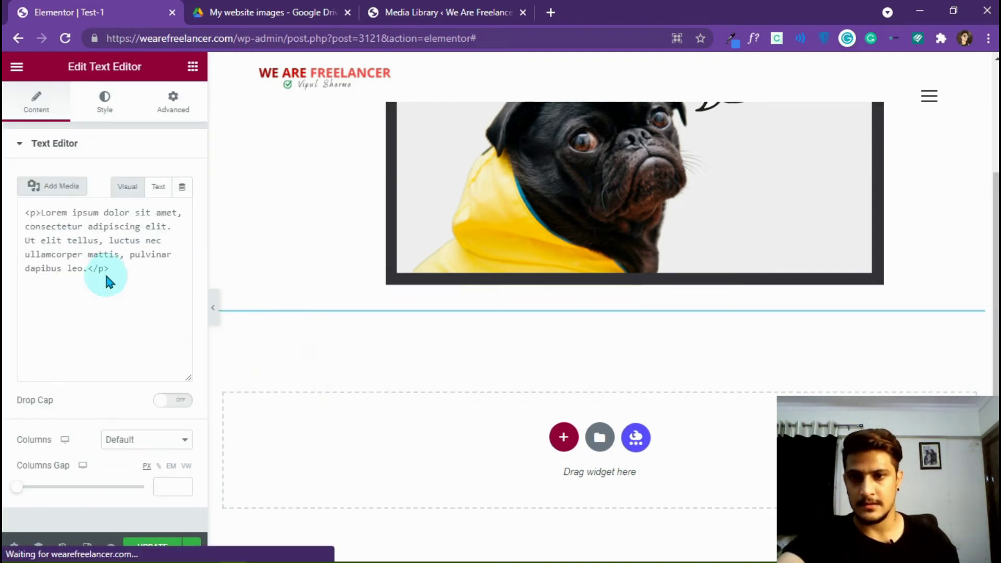
{"action": "left_click", "coordinate": [123, 358]}
{"action": "key", "text": "ctrl+a"}
{"action": "key", "text": "BackSpace"}
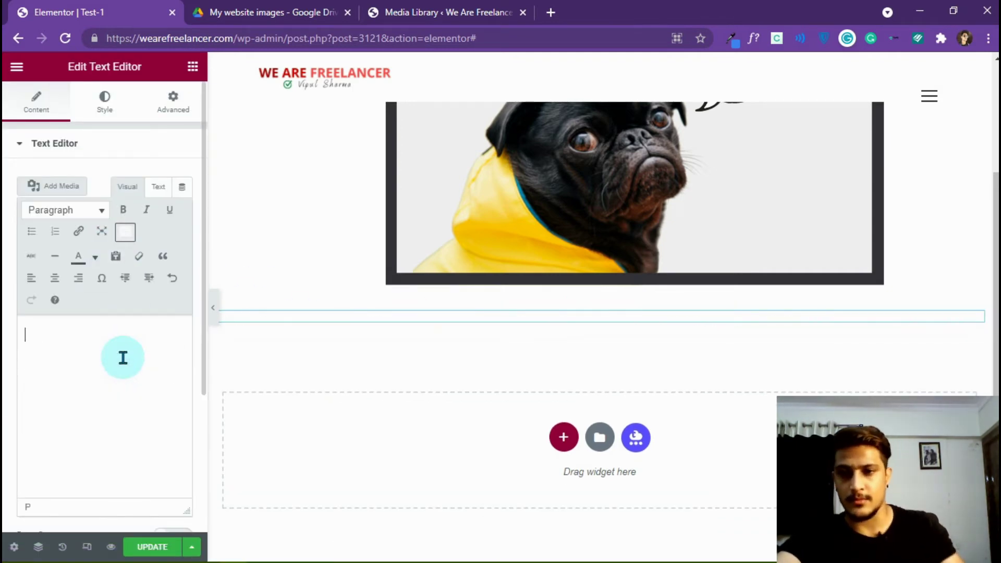
- Insert the Problem/Solution banner as an img from its Drive embed link and centre it
{"action": "left_click", "coordinate": [157, 187]}
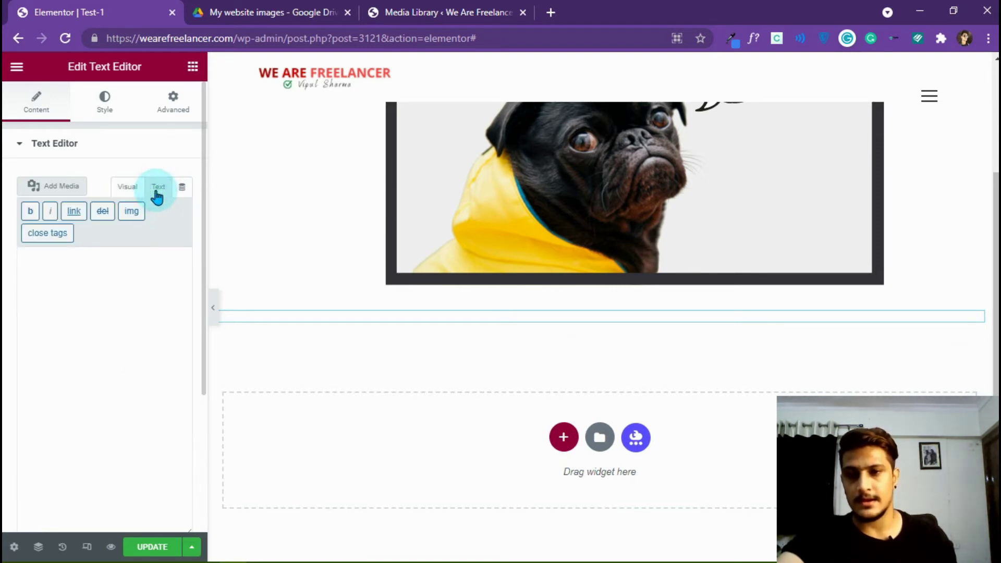
{"action": "left_click", "coordinate": [131, 211]}
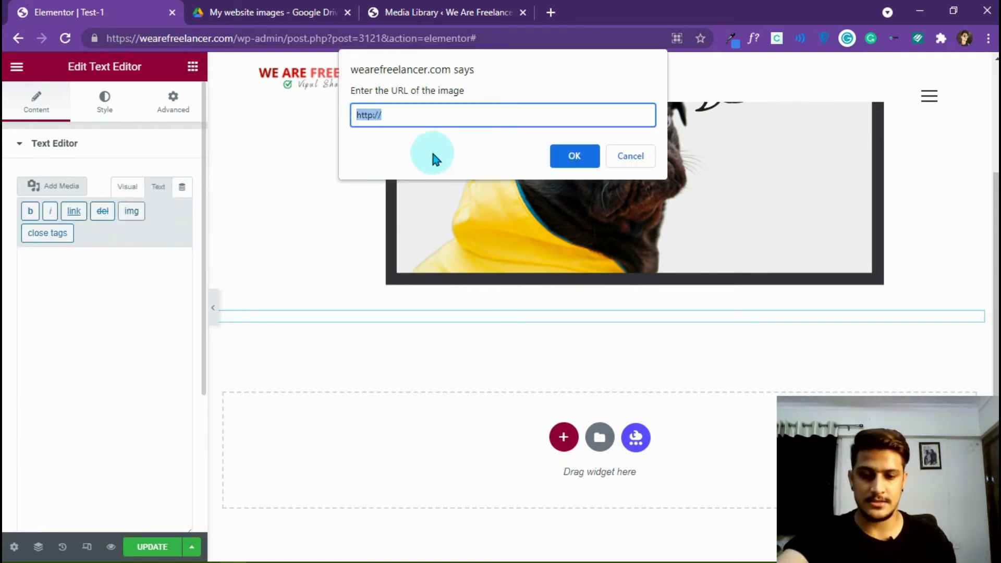
{"action": "key", "text": "ctrl+v"}
{"action": "left_click", "coordinate": [575, 156]}
{"action": "left_click", "coordinate": [575, 155]}
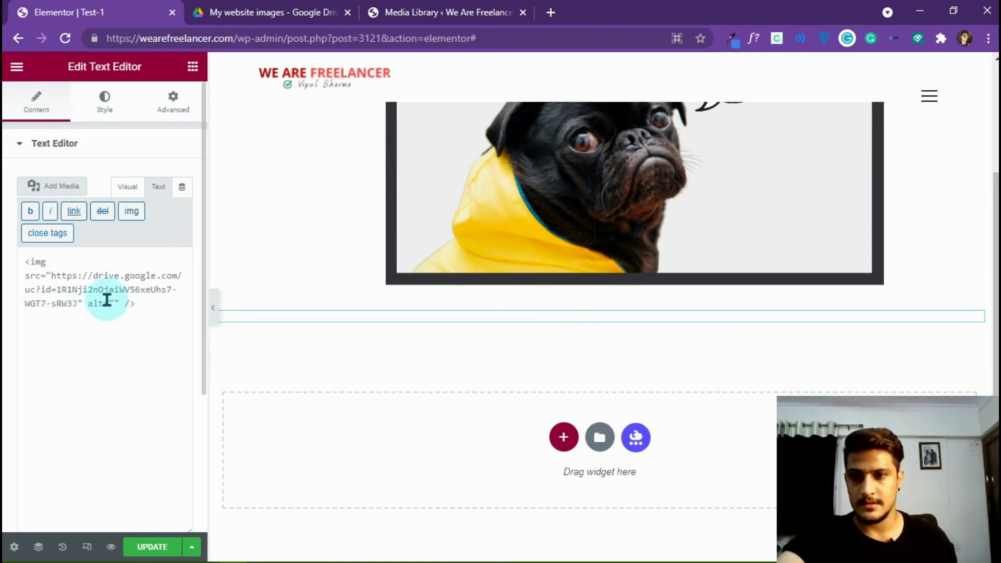
{"action": "left_click", "coordinate": [136, 186]}
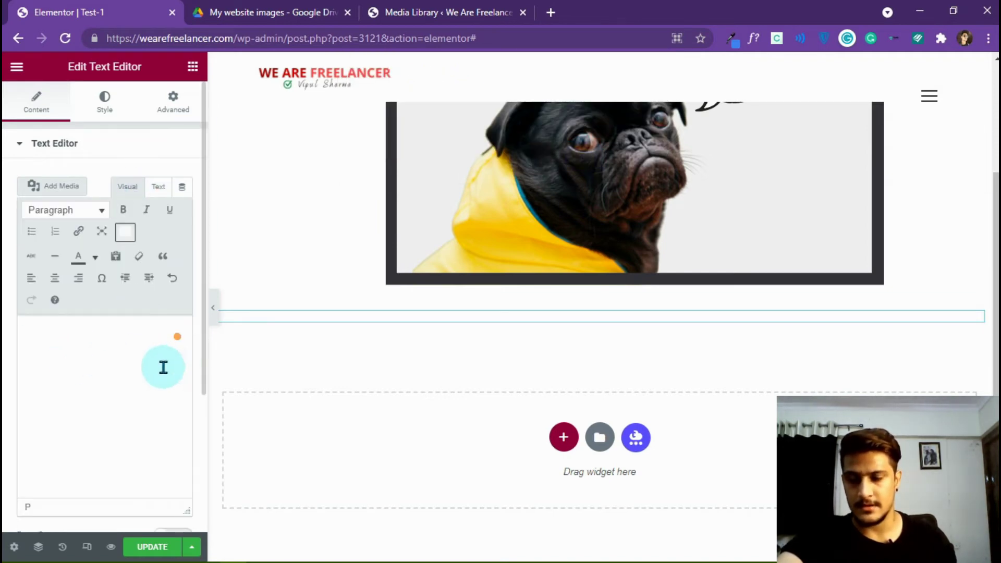
{"action": "left_click", "coordinate": [54, 278]}
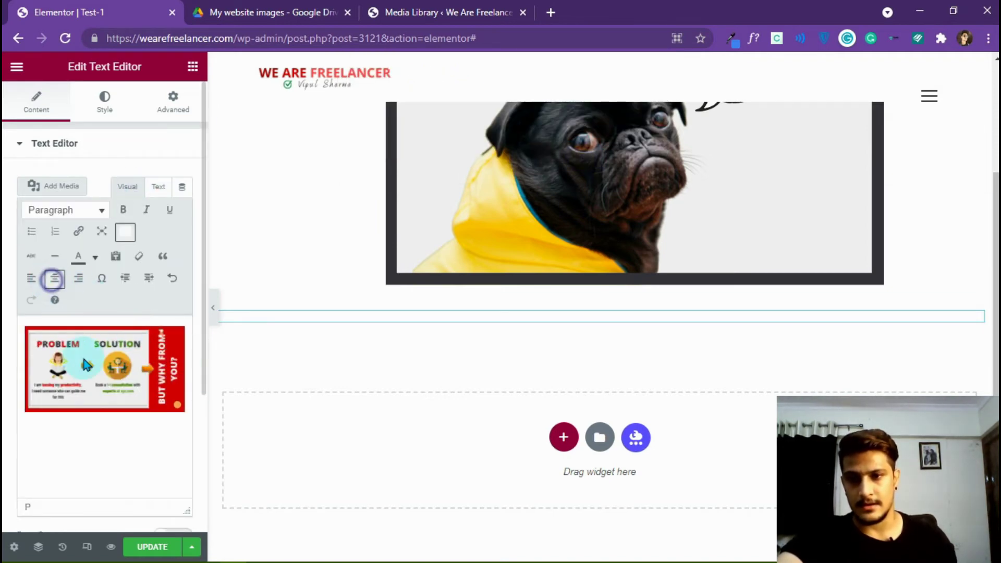
{"action": "left_click", "coordinate": [94, 383]}
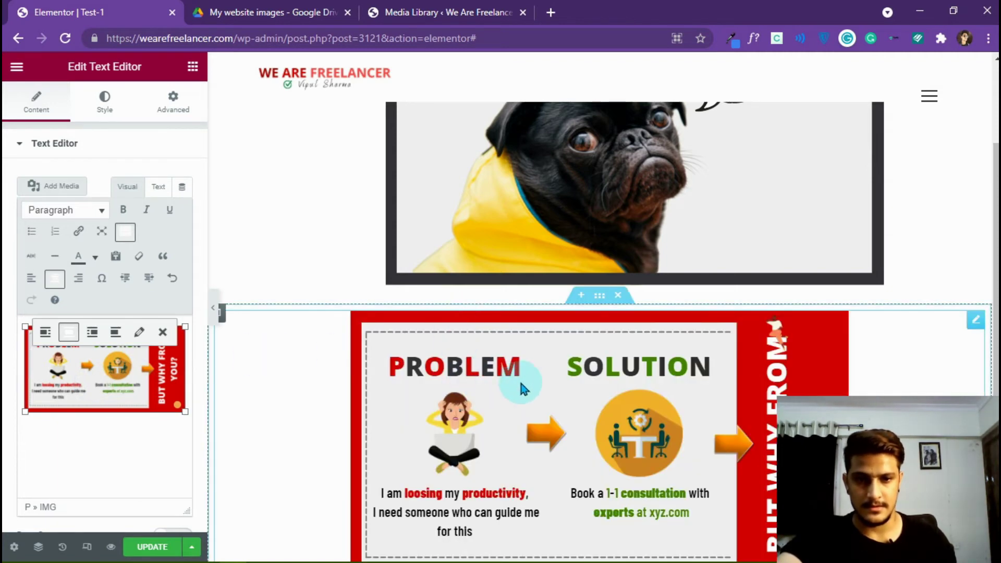
{"action": "scroll", "coordinate": [520, 382], "scroll_direction": "down", "scroll_amount": 8}
{"action": "scroll", "coordinate": [520, 359], "scroll_direction": "up", "scroll_amount": 6}
{"action": "scroll", "coordinate": [436, 357], "scroll_direction": "up", "scroll_amount": 1}
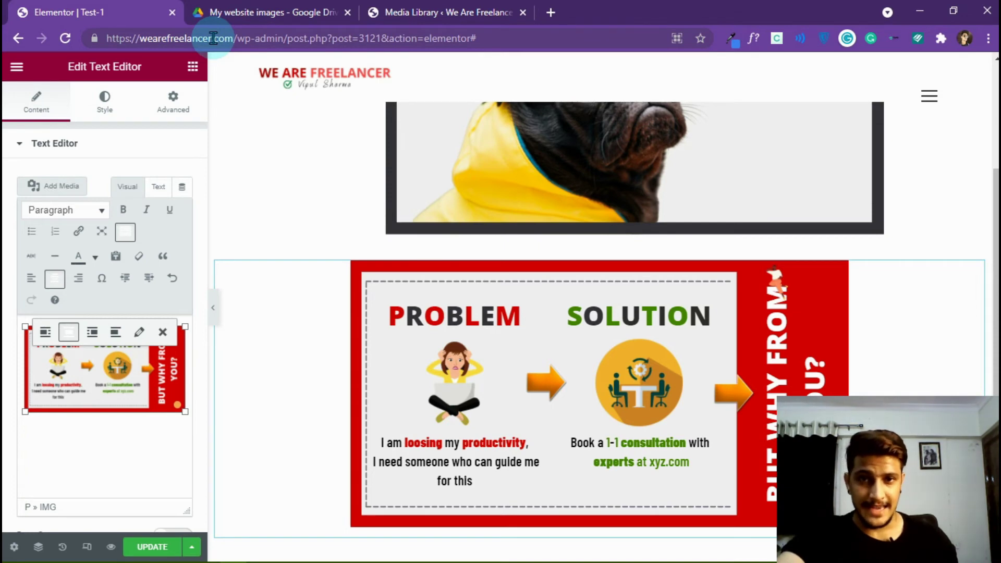
{"action": "left_click", "coordinate": [443, 6]}
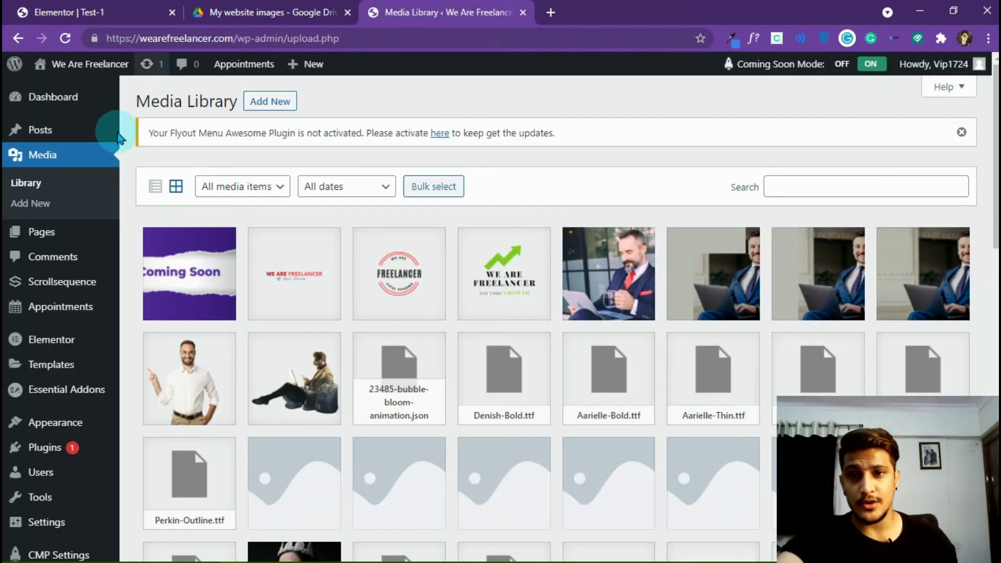
- Create a new page from Pages > Add New in WordPress
{"action": "left_click", "coordinate": [59, 203]}
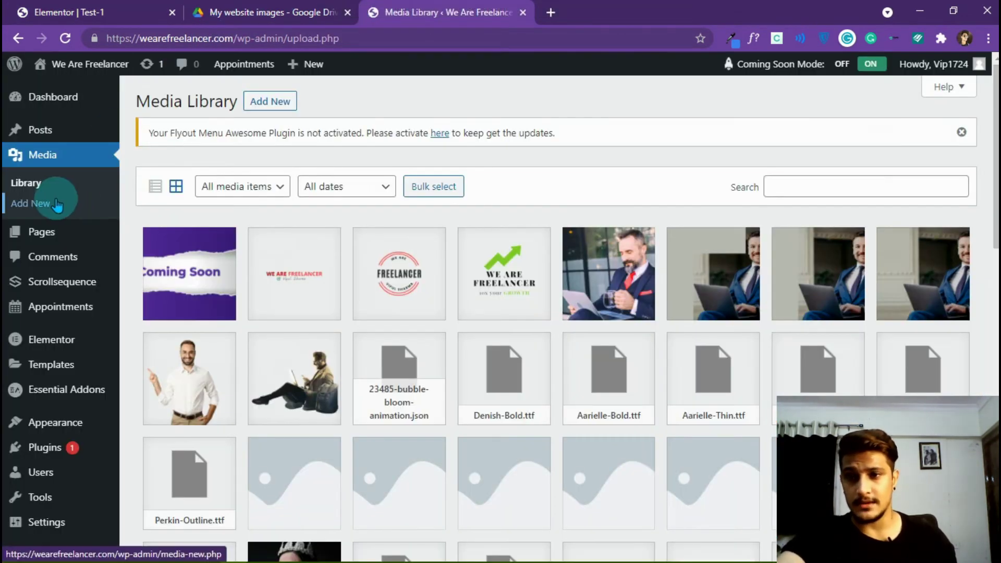
{"action": "mouse_move", "coordinate": [57, 232]}
{"action": "left_click", "coordinate": [169, 255]}
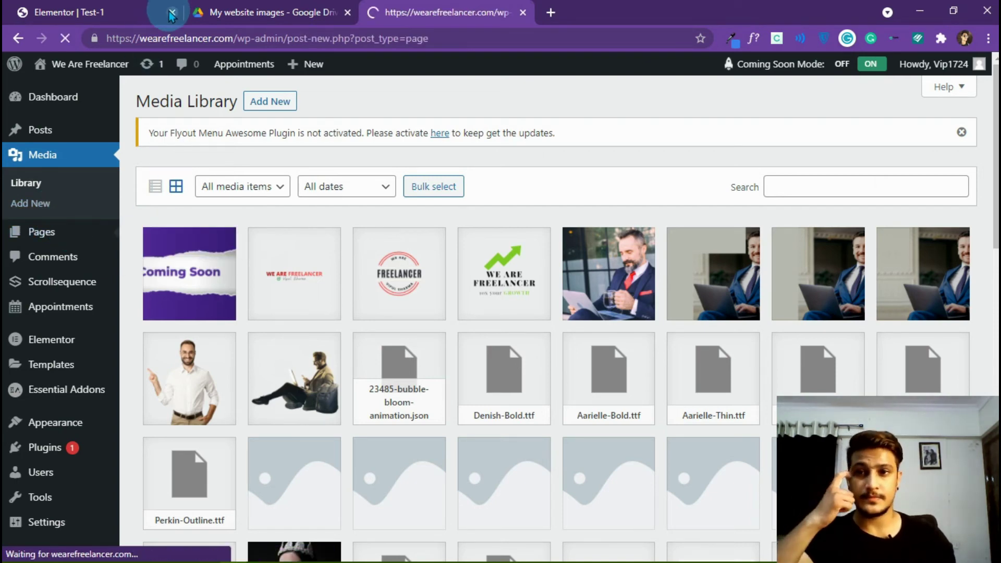
- Close the Elementor editor tab, confirming Leave, and move the new page tab first
{"action": "left_click", "coordinate": [150, 11]}
{"action": "left_click", "coordinate": [435, 399]}
{"action": "scroll", "coordinate": [533, 354], "scroll_direction": "up", "scroll_amount": 4}
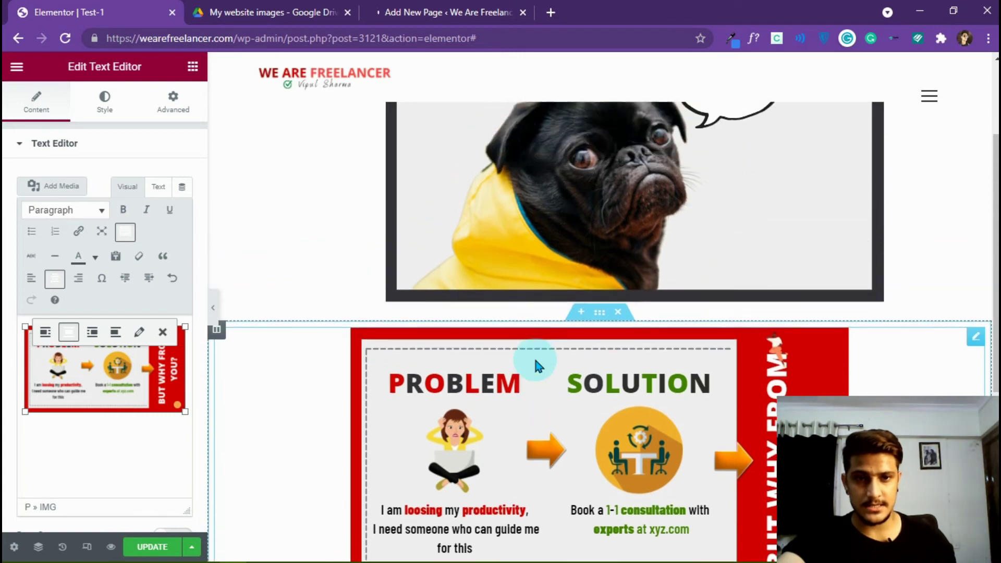
{"action": "scroll", "coordinate": [536, 360], "scroll_direction": "down", "scroll_amount": 8}
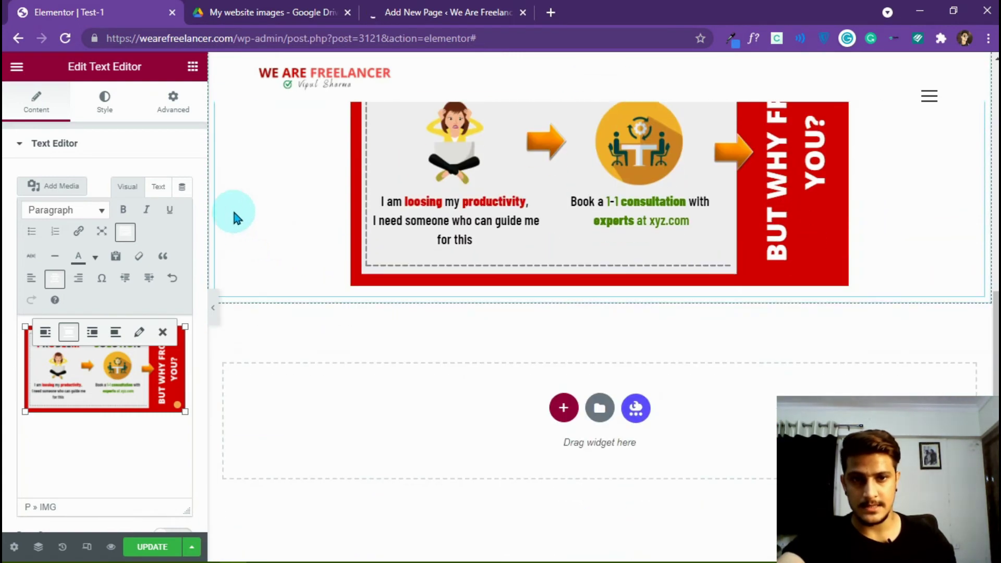
{"action": "left_click", "coordinate": [172, 12]}
{"action": "left_click", "coordinate": [572, 121]}
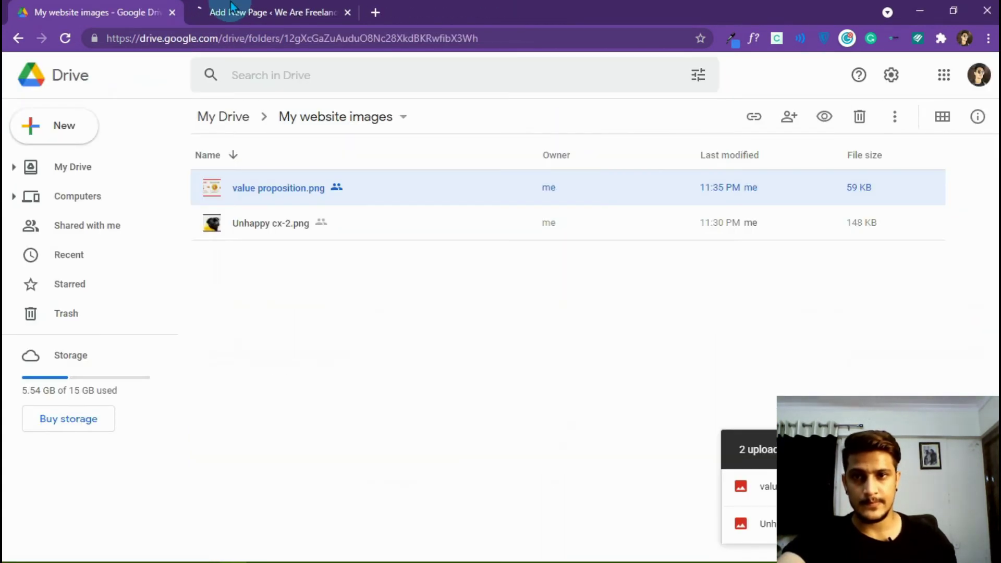
{"action": "left_click_drag", "start_coordinate": [224, 12], "coordinate": [154, 29]}
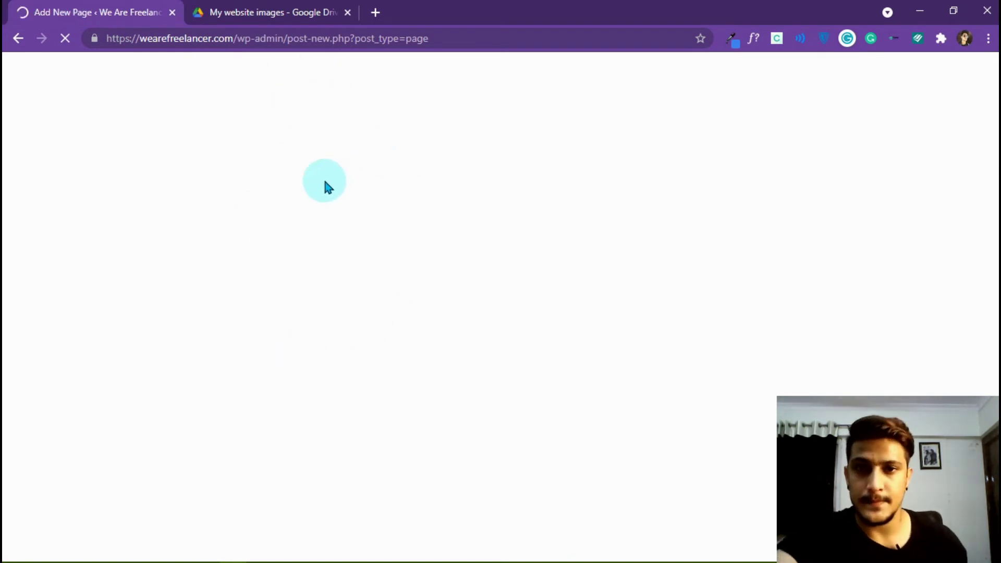
{"action": "left_click", "coordinate": [164, 166]}
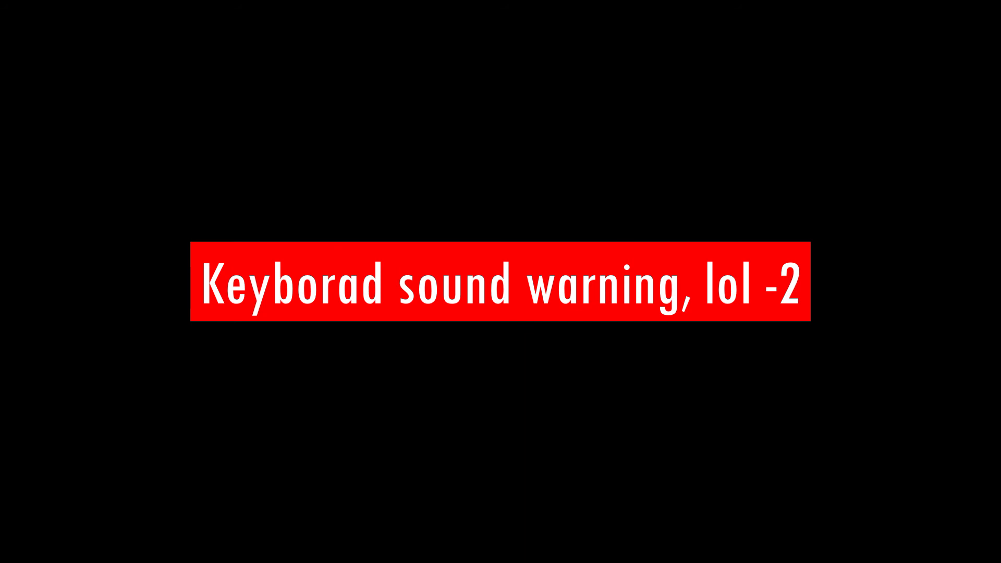
- Title the new page 'Test-2' and publish it
{"action": "type", "text": "Te"}
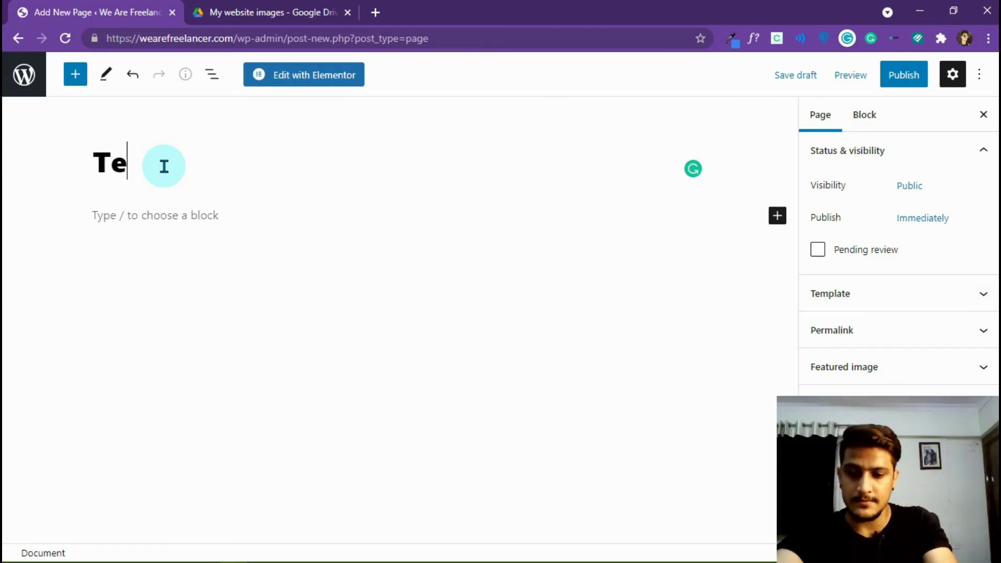
{"action": "type", "text": "st-2"}
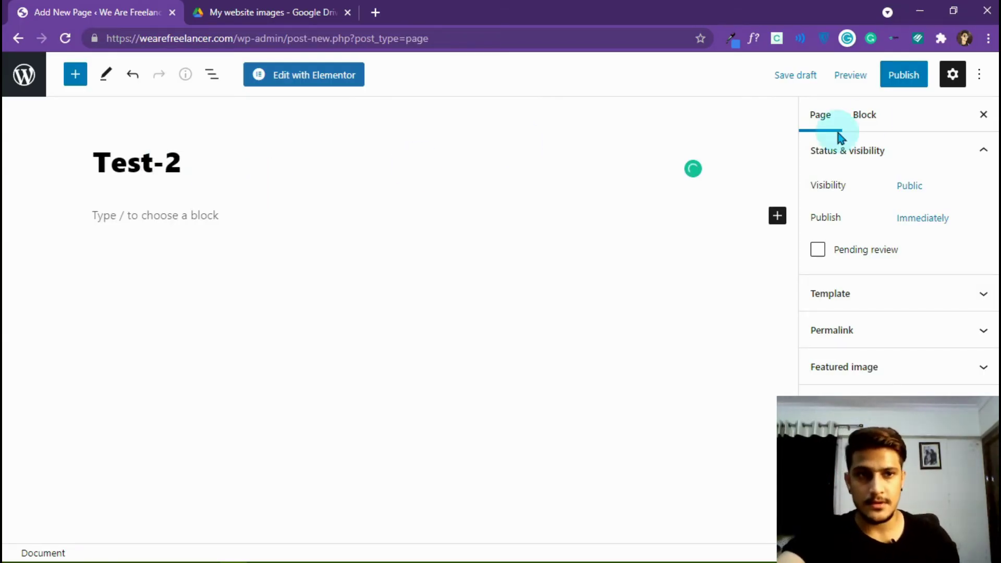
{"action": "left_click", "coordinate": [902, 75]}
{"action": "left_click", "coordinate": [829, 82]}
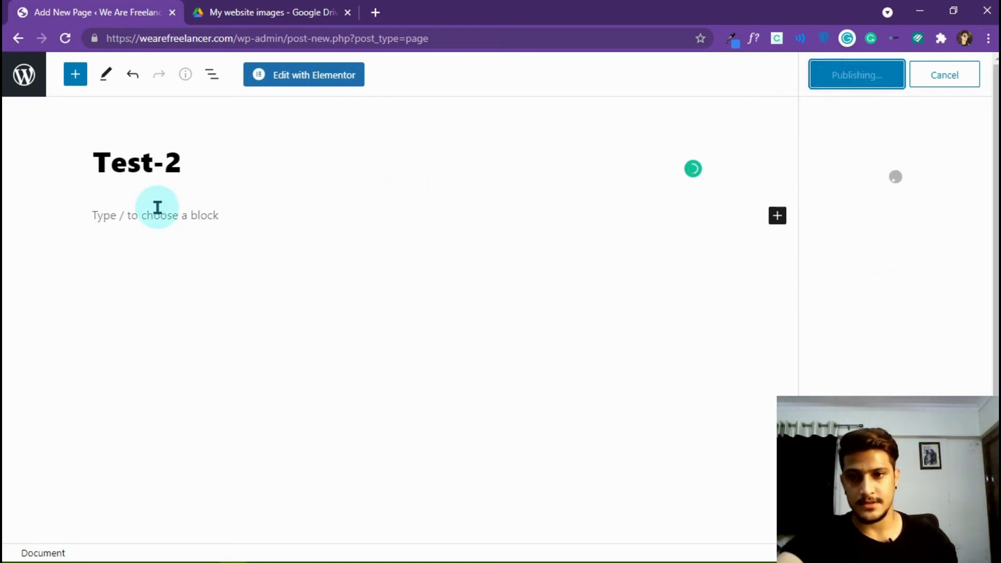
- Add an Image block from the block inserter's Media section to the page
{"action": "left_click", "coordinate": [75, 74]}
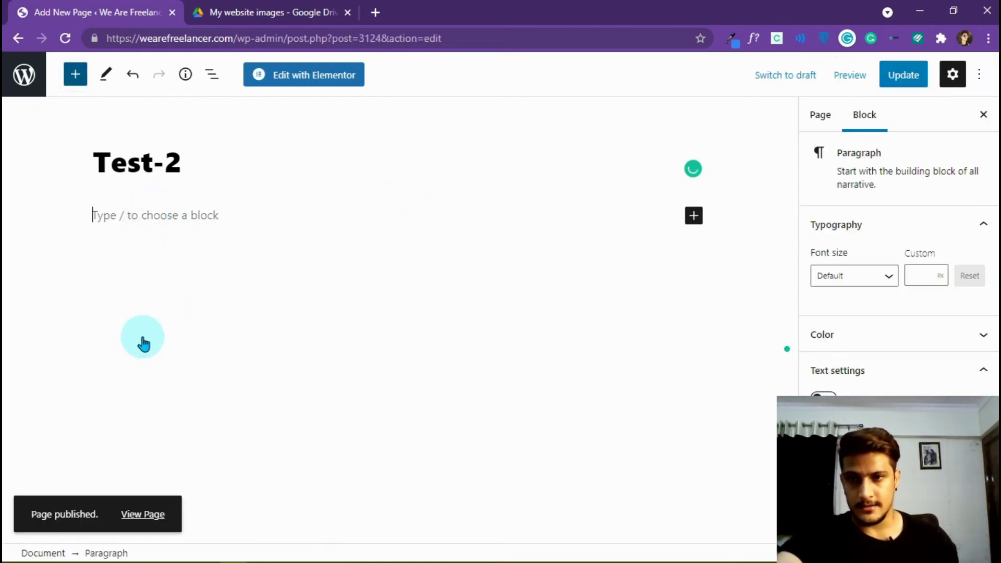
{"action": "scroll", "coordinate": [161, 440], "scroll_direction": "down", "scroll_amount": 4}
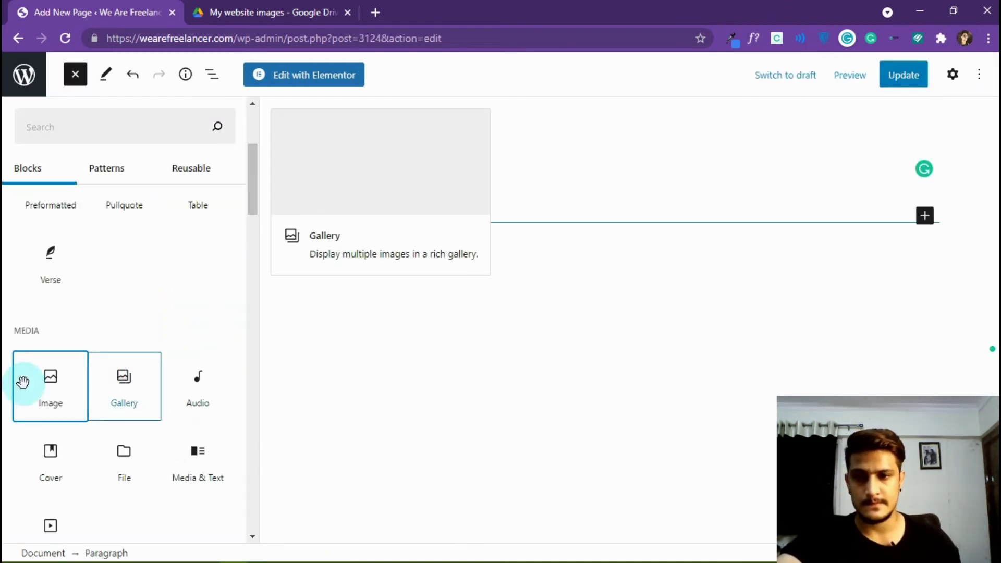
{"action": "left_click_drag", "start_coordinate": [31, 380], "coordinate": [432, 269]}
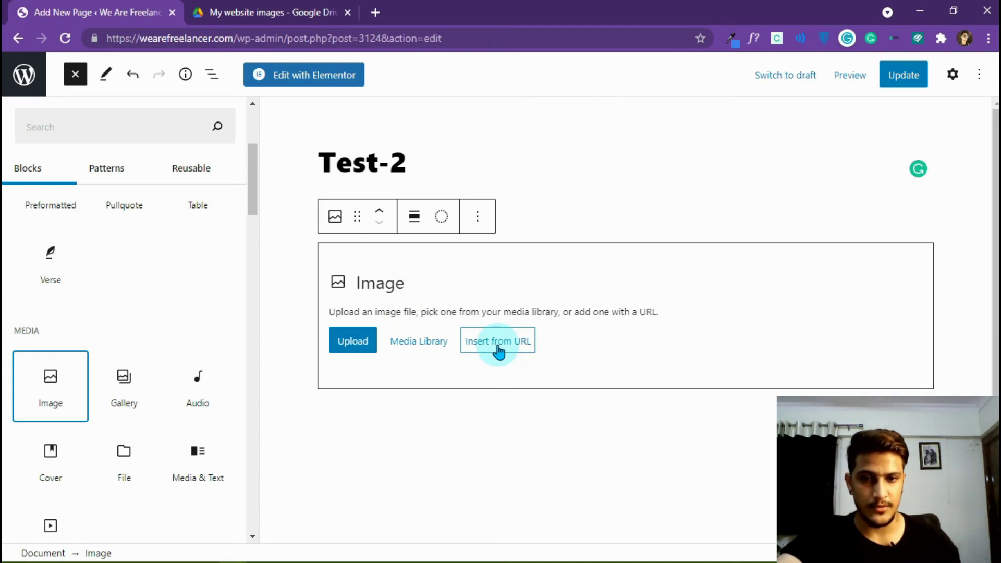
- Fill the Image block from URL with the Problem/Solution banner's Drive embed link
{"action": "left_click", "coordinate": [497, 350]}
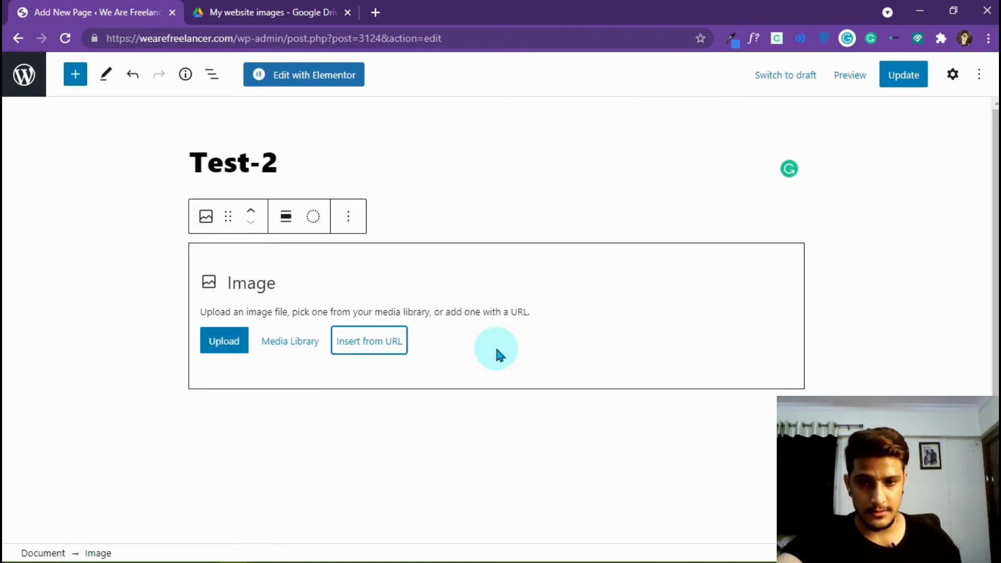
{"action": "left_click", "coordinate": [363, 344]}
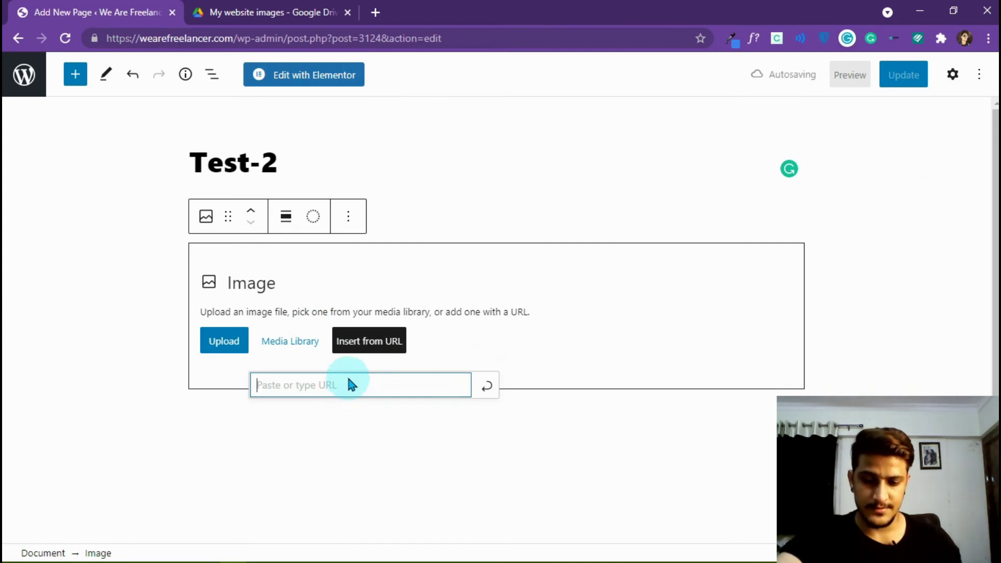
{"action": "left_click", "coordinate": [314, 552]}
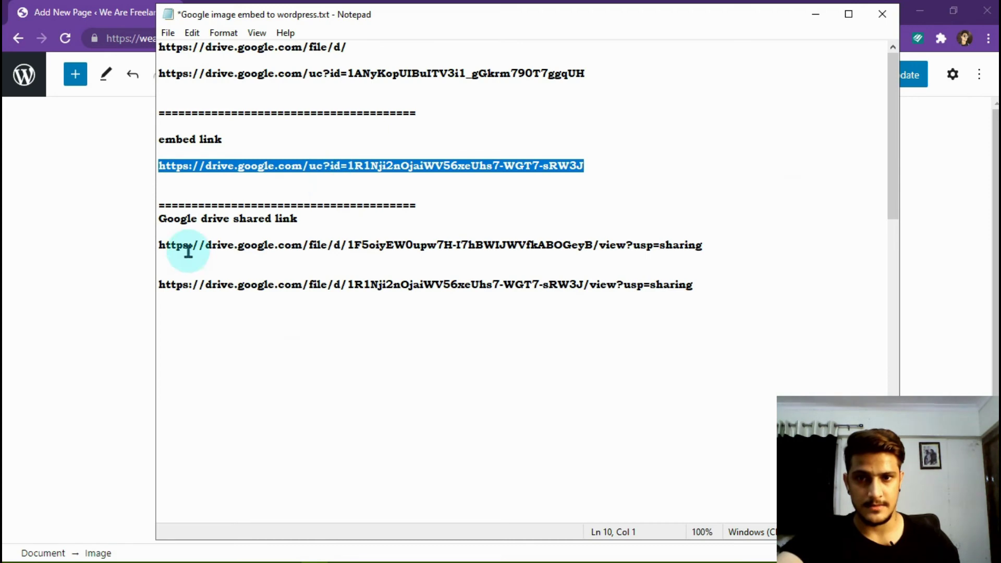
{"action": "left_click", "coordinate": [816, 15]}
{"action": "triple_click", "coordinate": [395, 385]}
{"action": "key", "text": "End"}
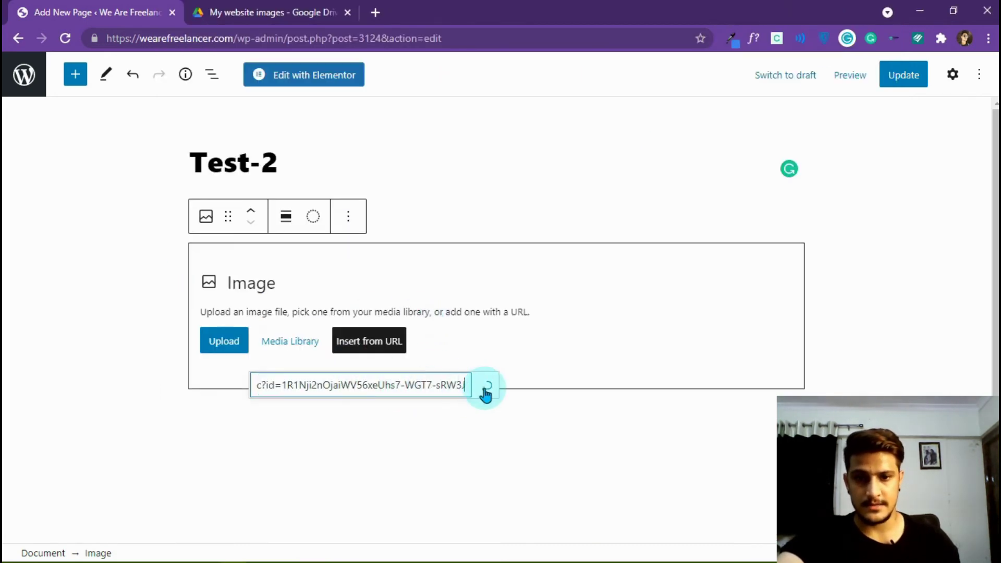
{"action": "left_click", "coordinate": [487, 385]}
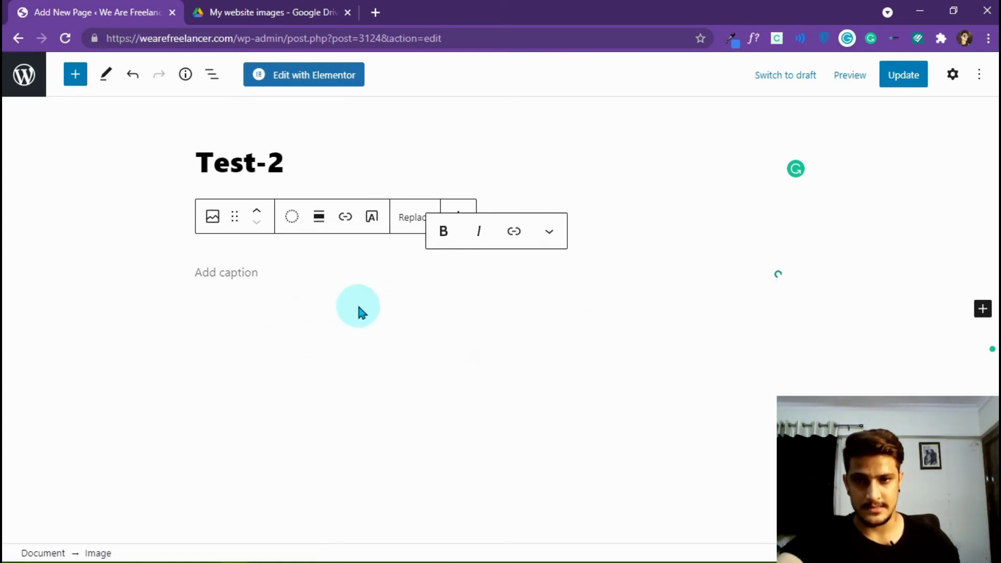
{"action": "left_click", "coordinate": [214, 278]}
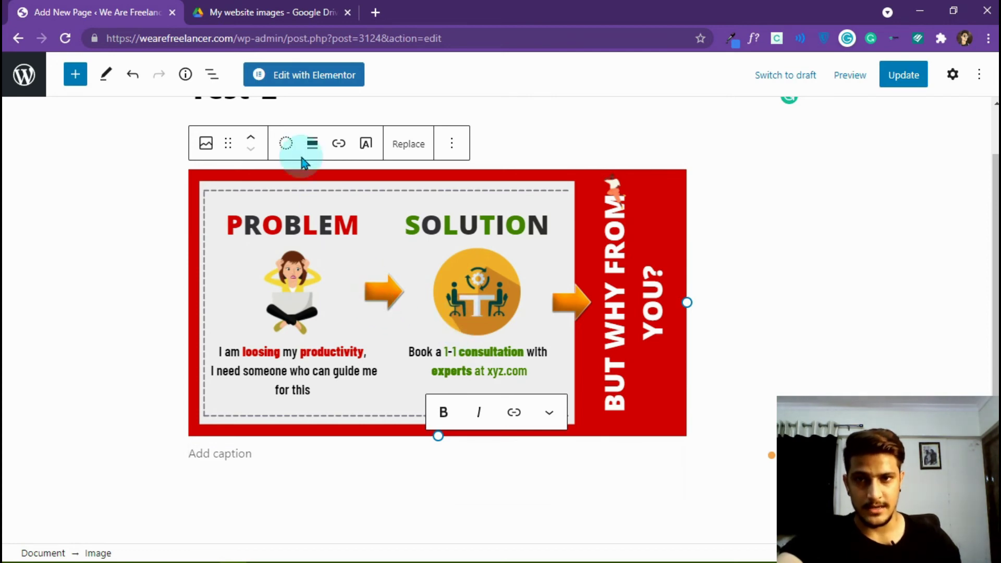
- Select the wp-admin address in the page editor's address bar
{"action": "left_click", "coordinate": [251, 12]}
{"action": "left_click", "coordinate": [153, 6]}
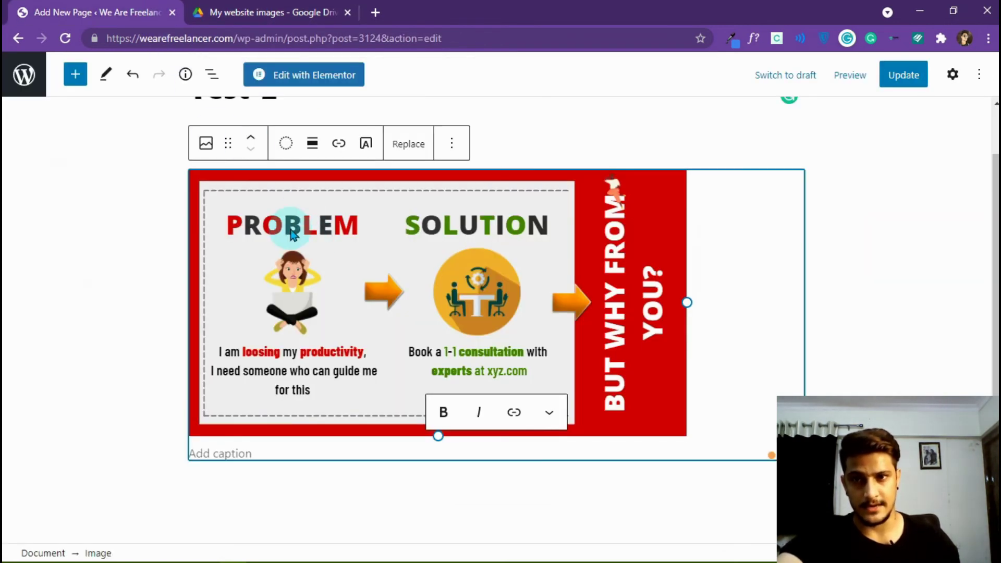
{"action": "double_click", "coordinate": [278, 38]}
{"action": "left_click_drag", "start_coordinate": [4, 40], "coordinate": [5, 57]}
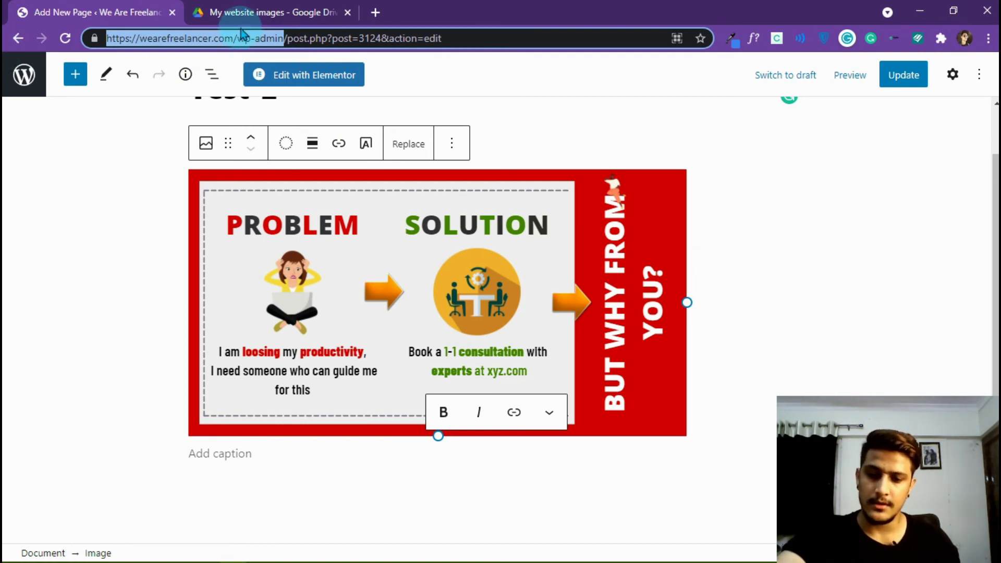
- Load wp-admin in a new tab and browse the Media Library's 270 items for the banner
{"action": "key", "text": "ctrl+c"}
{"action": "key", "text": "ctrl+t"}
{"action": "key", "text": "ctrl+v"}
{"action": "key", "text": "Return"}
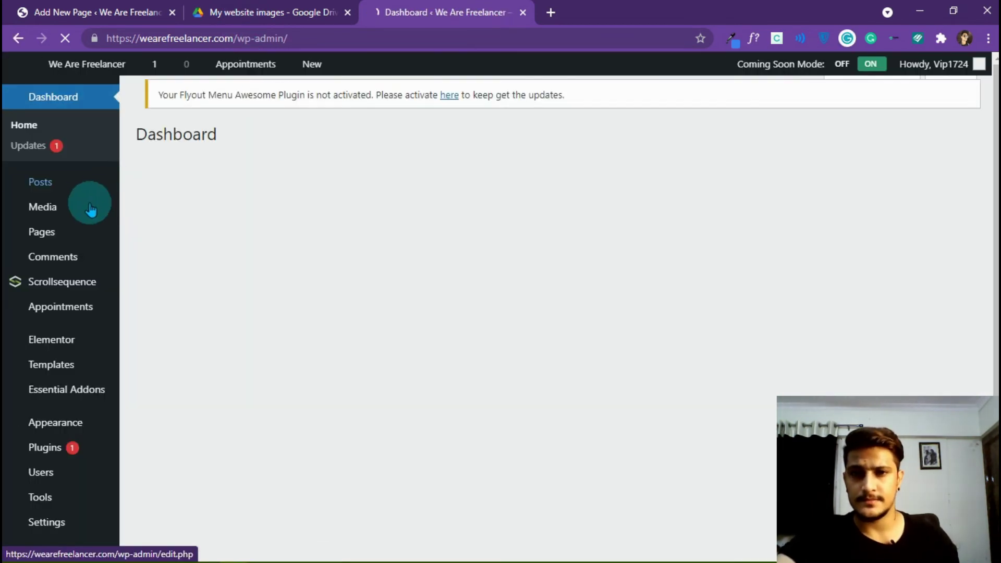
{"action": "mouse_move", "coordinate": [52, 211]}
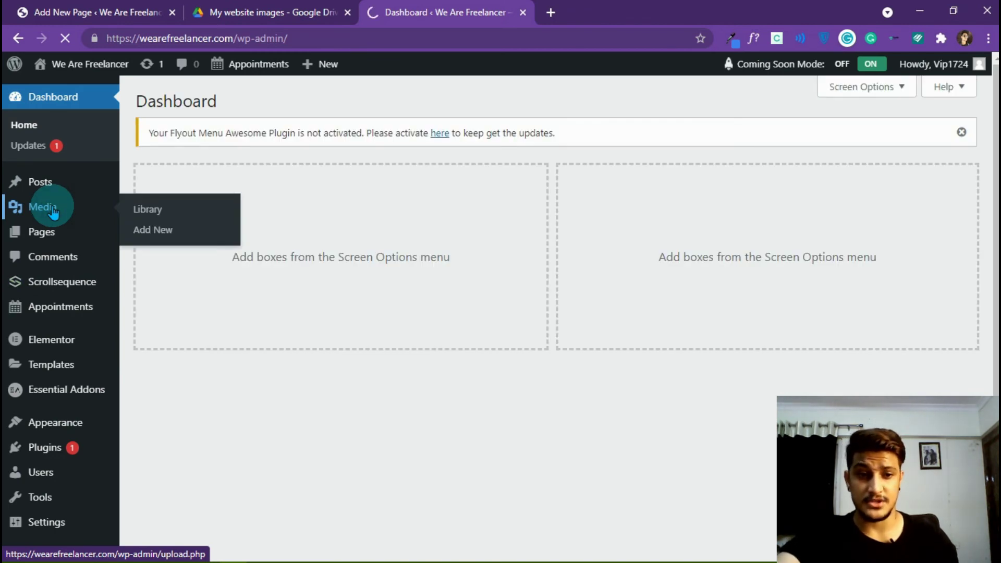
{"action": "left_click", "coordinate": [58, 210]}
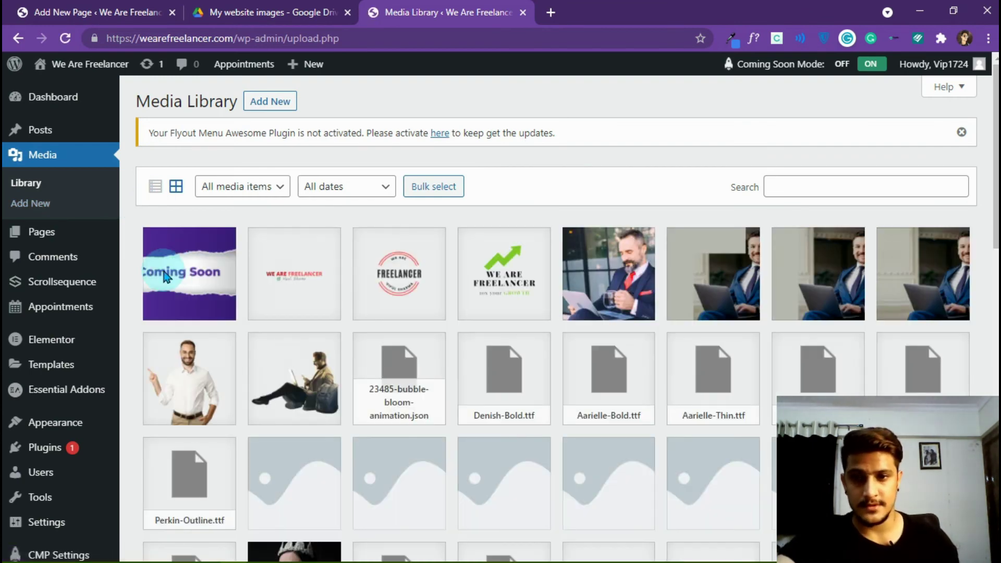
{"action": "scroll", "coordinate": [308, 281], "scroll_direction": "down", "scroll_amount": 10}
{"action": "scroll", "coordinate": [314, 284], "scroll_direction": "down", "scroll_amount": 4}
{"action": "scroll", "coordinate": [318, 279], "scroll_direction": "up", "scroll_amount": 15}
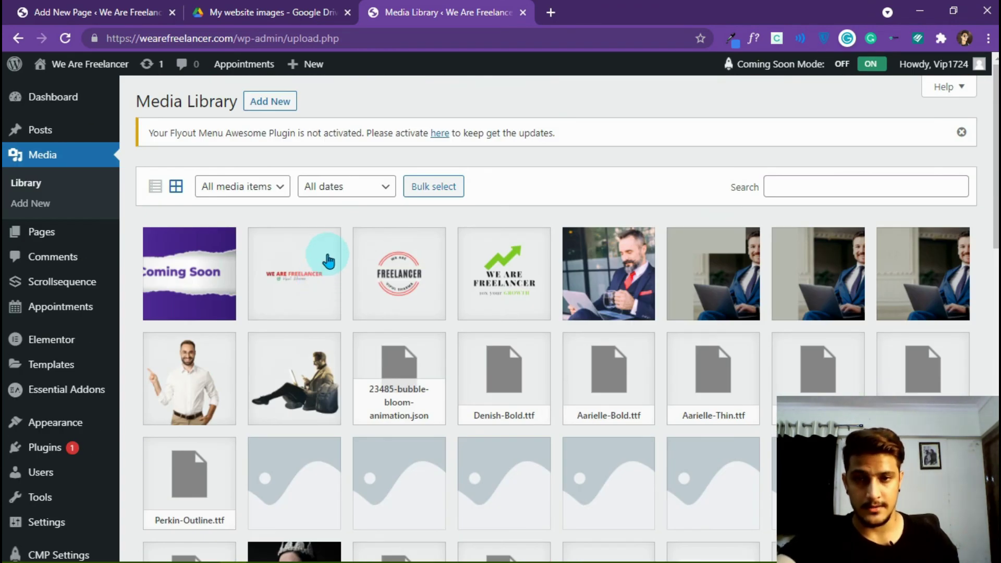
{"action": "scroll", "coordinate": [326, 259], "scroll_direction": "down", "scroll_amount": 6}
- Compare the Media Library with the Drive 'My website images' folder, then bring Notepad forward
{"action": "left_click", "coordinate": [249, 11]}
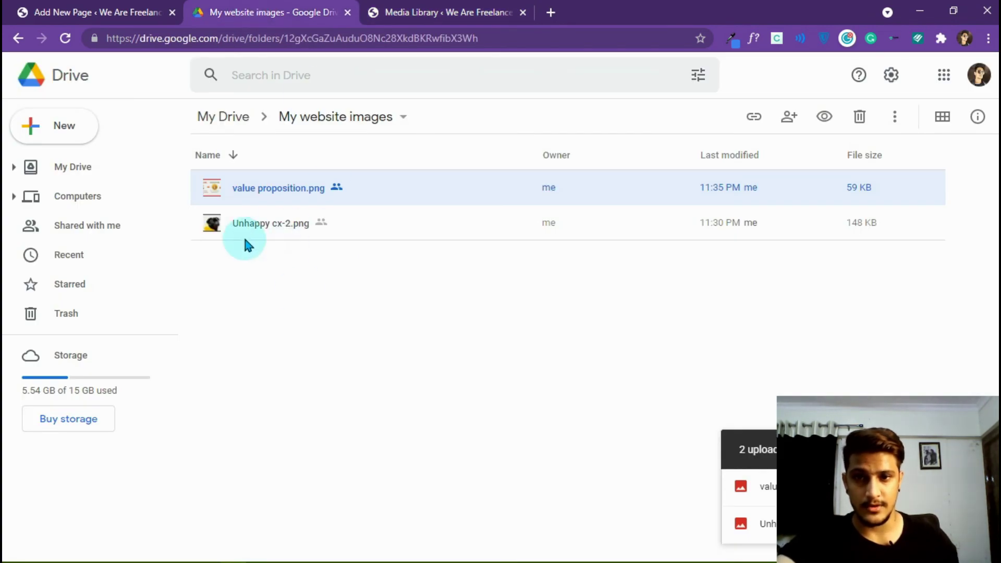
{"action": "left_click", "coordinate": [388, 12]}
{"action": "scroll", "coordinate": [268, 198], "scroll_direction": "up", "scroll_amount": 6}
{"action": "scroll", "coordinate": [279, 221], "scroll_direction": "down", "scroll_amount": 4}
{"action": "scroll", "coordinate": [281, 218], "scroll_direction": "up", "scroll_amount": 5}
{"action": "left_click", "coordinate": [245, 12]}
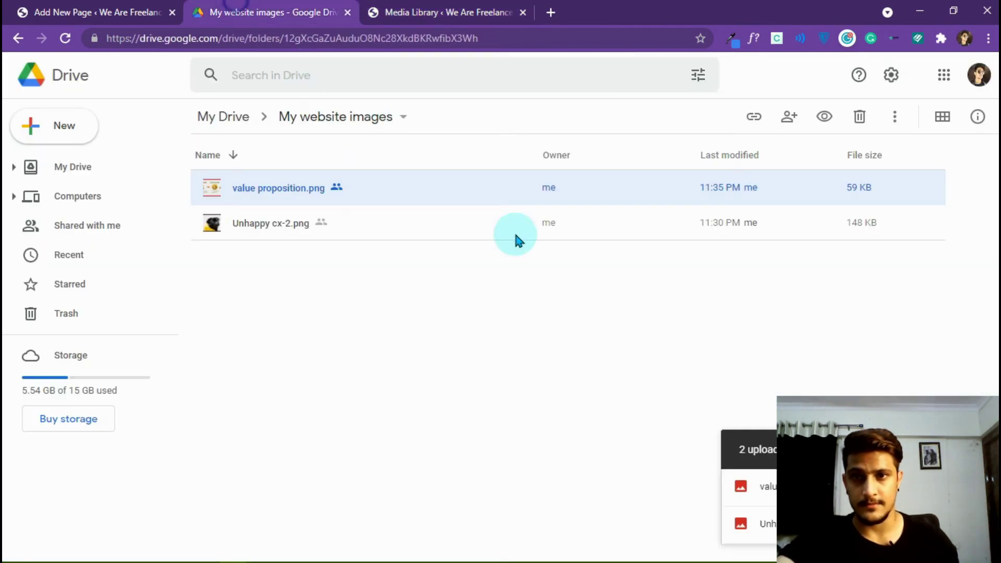
{"action": "left_click", "coordinate": [94, 11]}
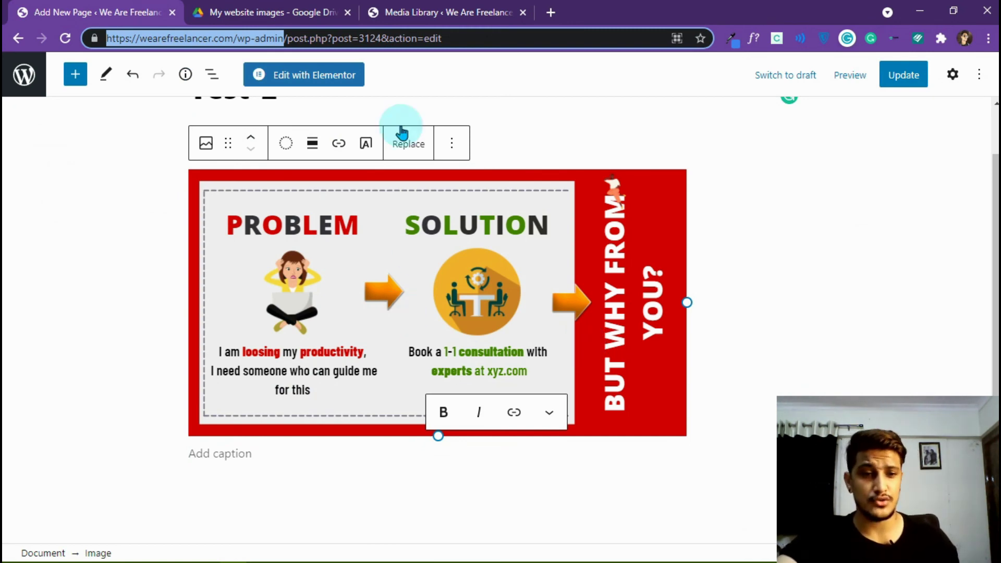
{"action": "left_click", "coordinate": [331, 11]}
{"action": "key", "text": "ctrl+shift+Tab"}
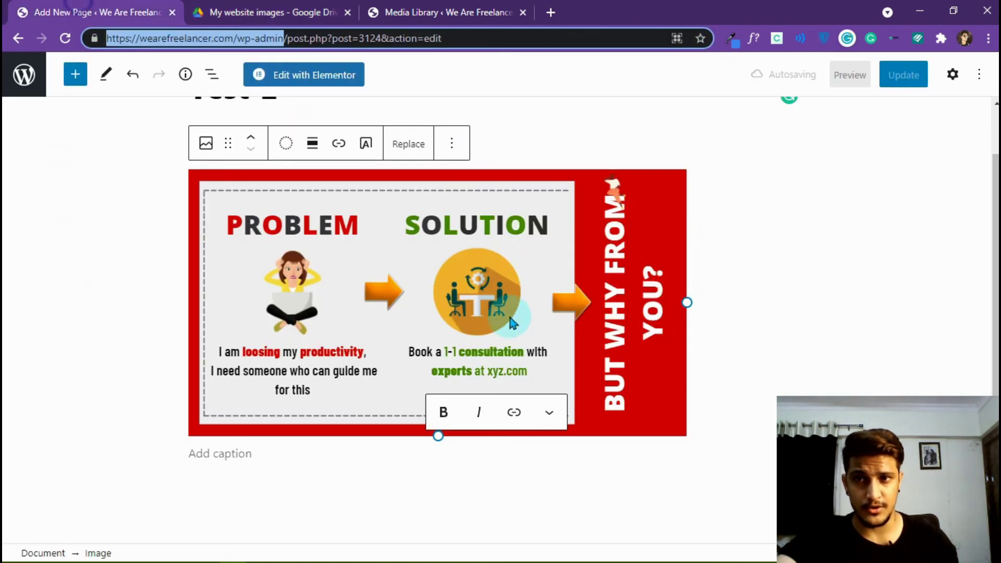
{"action": "key", "text": "ctrl+Tab"}
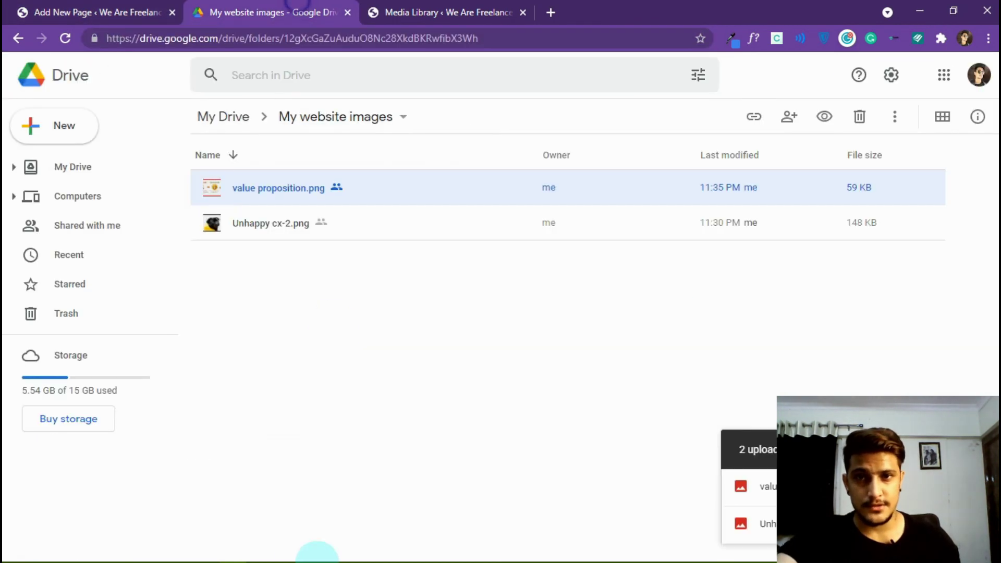
{"action": "left_click", "coordinate": [306, 553]}
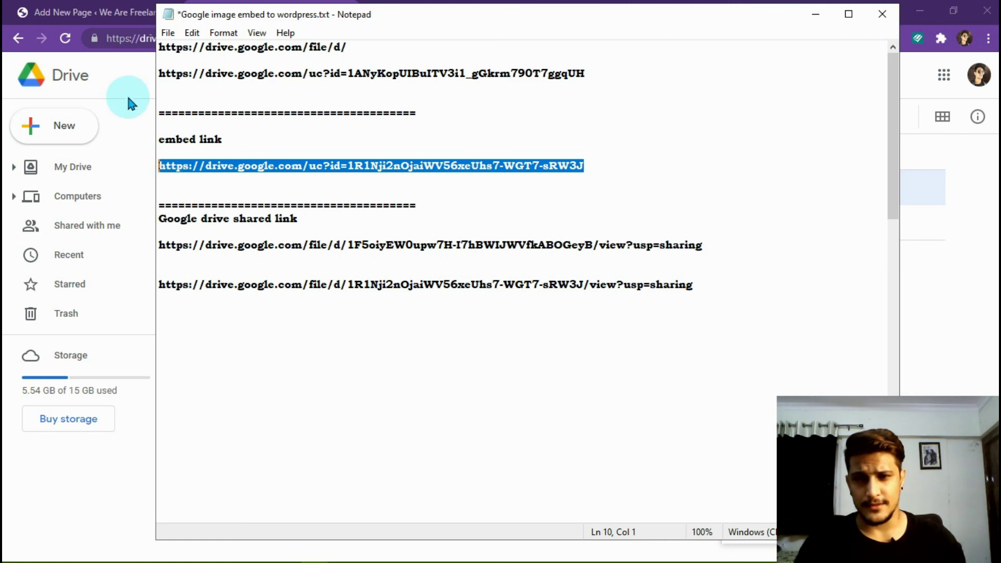
{"action": "left_click", "coordinate": [423, 113]}
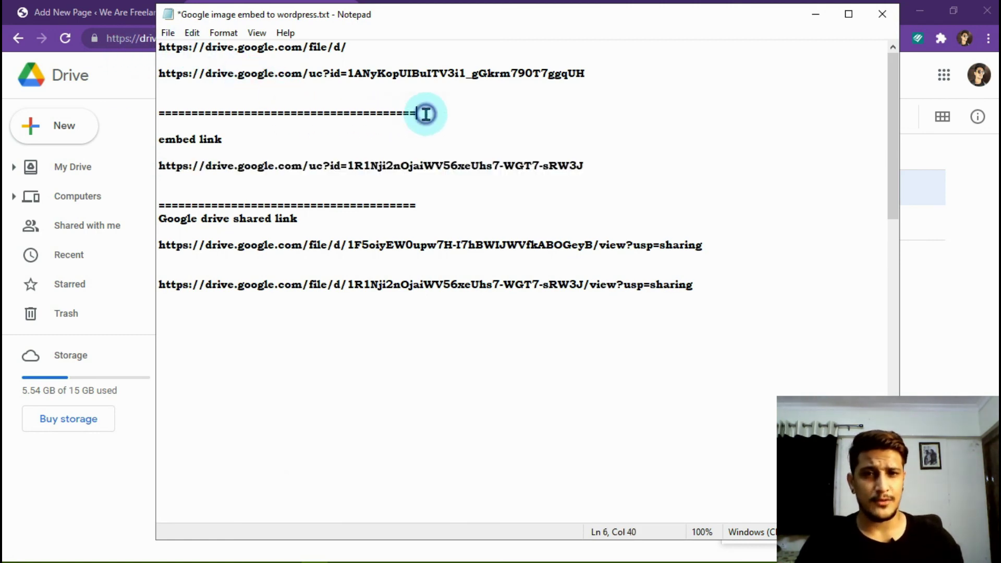